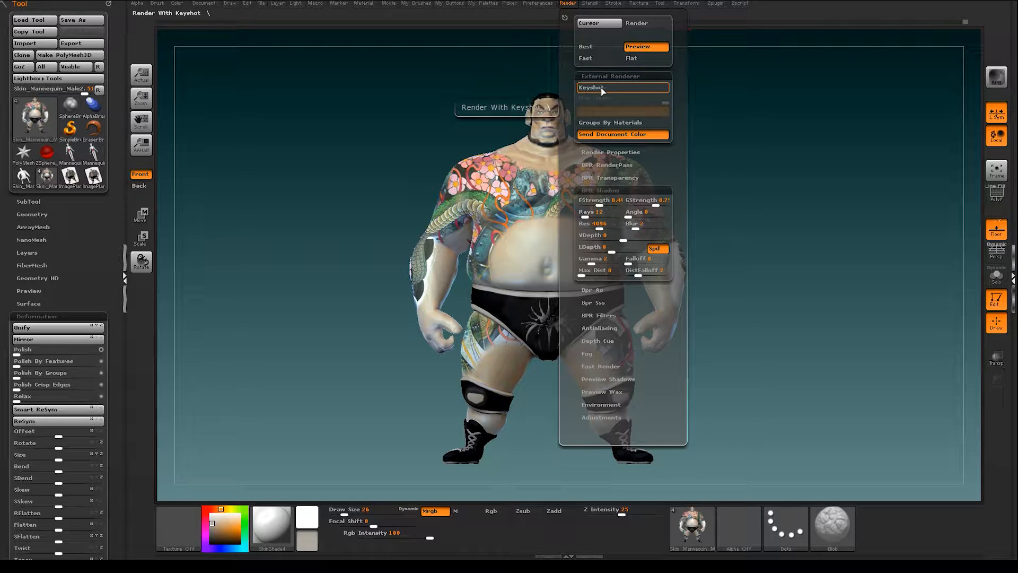
# Enable KeyShot as the external renderer with Send Document Color on, and send the tattooed wrestler model to KeyShot with BPR.
pyautogui.click(605, 91)
pyautogui.click(605, 137)
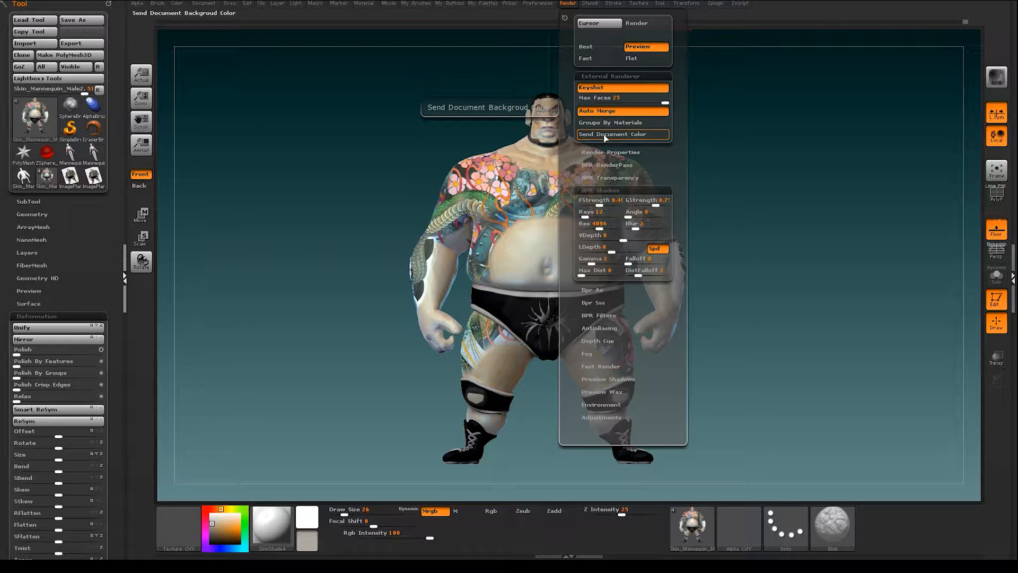
pyautogui.click(604, 137)
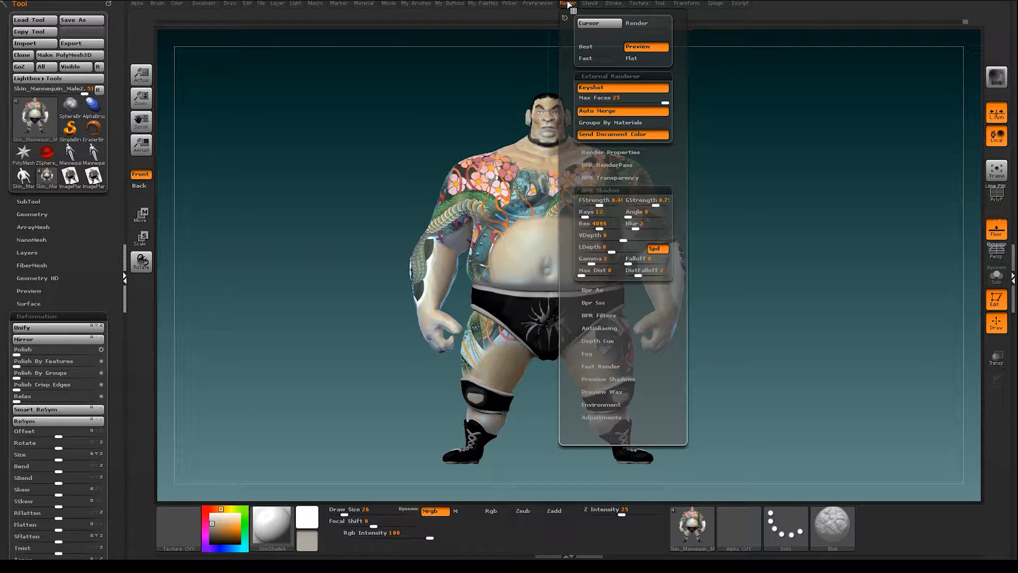
pyautogui.click(997, 78)
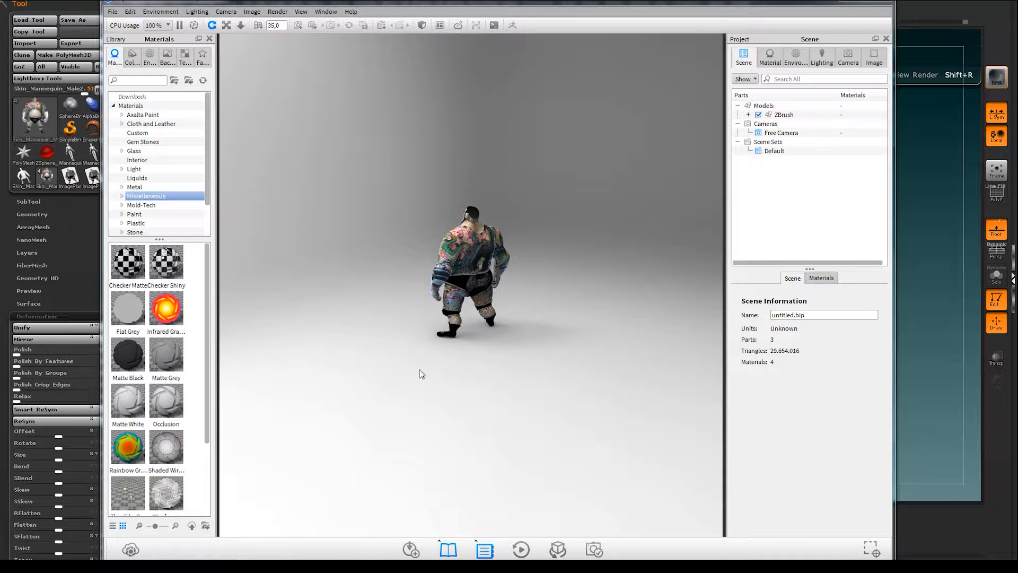
# Turn the camera around the wrestler from the rear view to a three-quarter front view.
pyautogui.rightClick(398, 334)
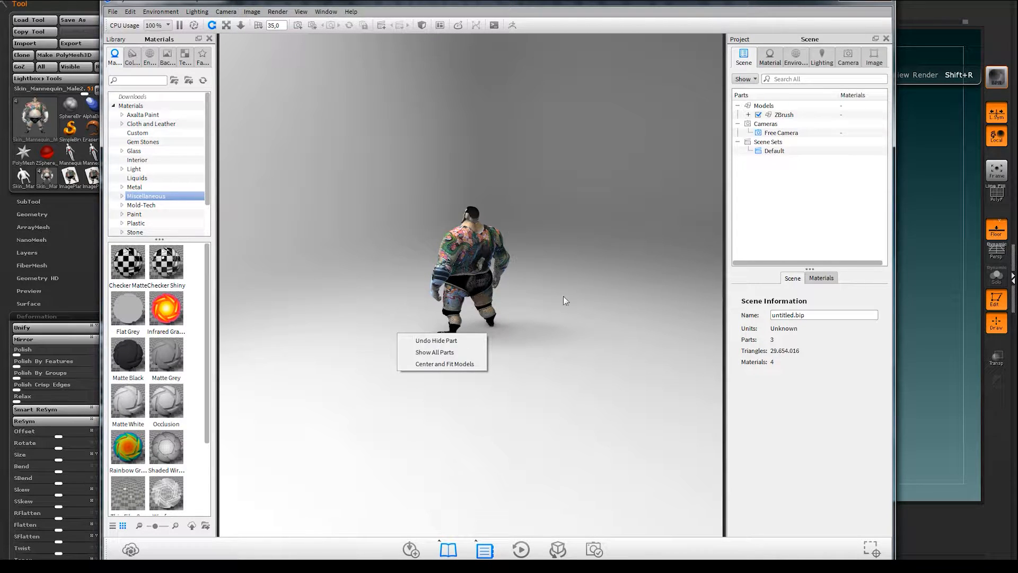
pyautogui.rightClick(388, 242)
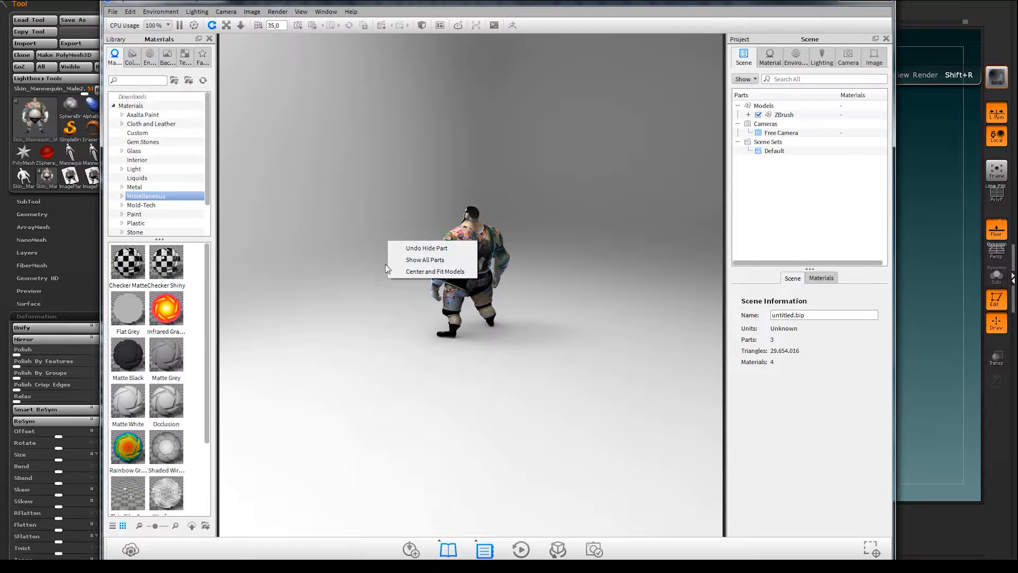
pyautogui.click(366, 227)
pyautogui.scroll(2, 435, 251)
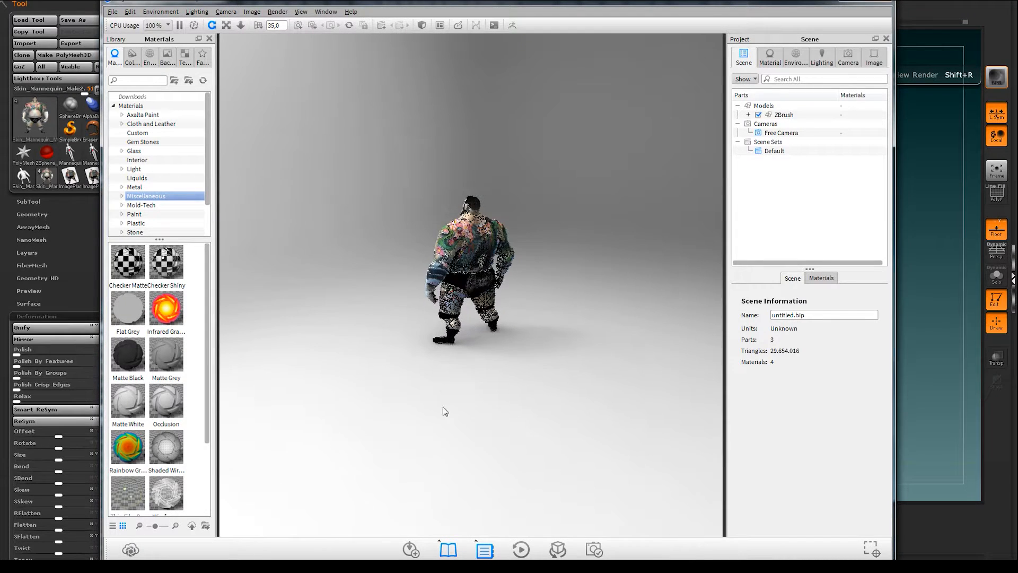
pyautogui.scroll(2, 445, 424)
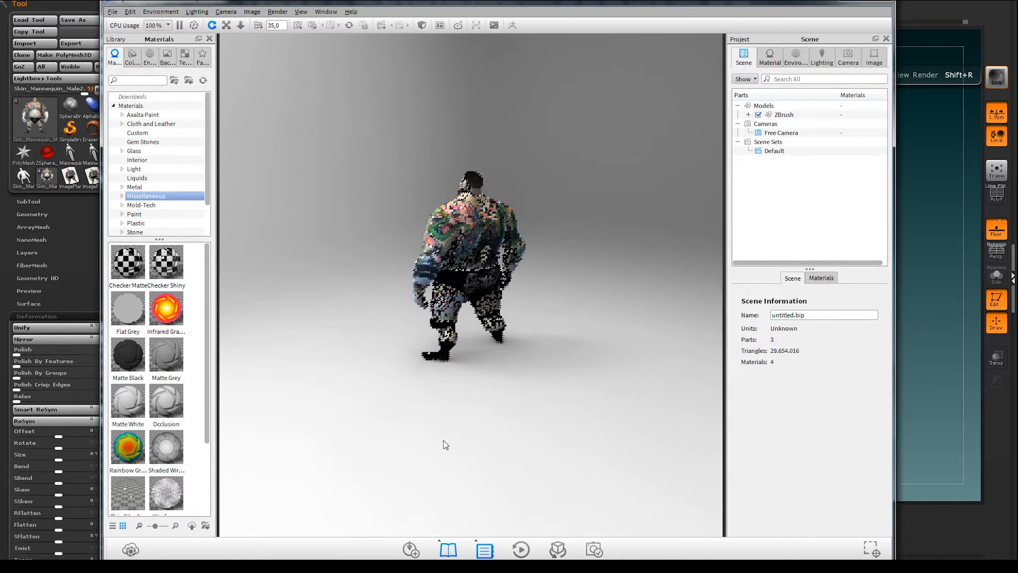
pyautogui.rightClick(382, 407)
pyautogui.moveTo(345, 381); pyautogui.dragTo(514, 380)
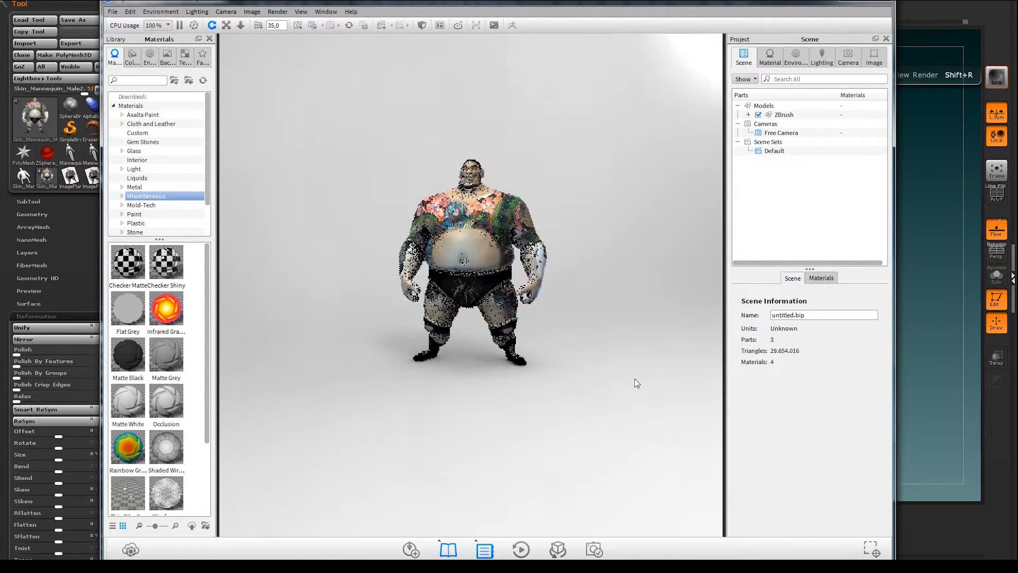
pyautogui.moveTo(637, 382); pyautogui.dragTo(677, 381)
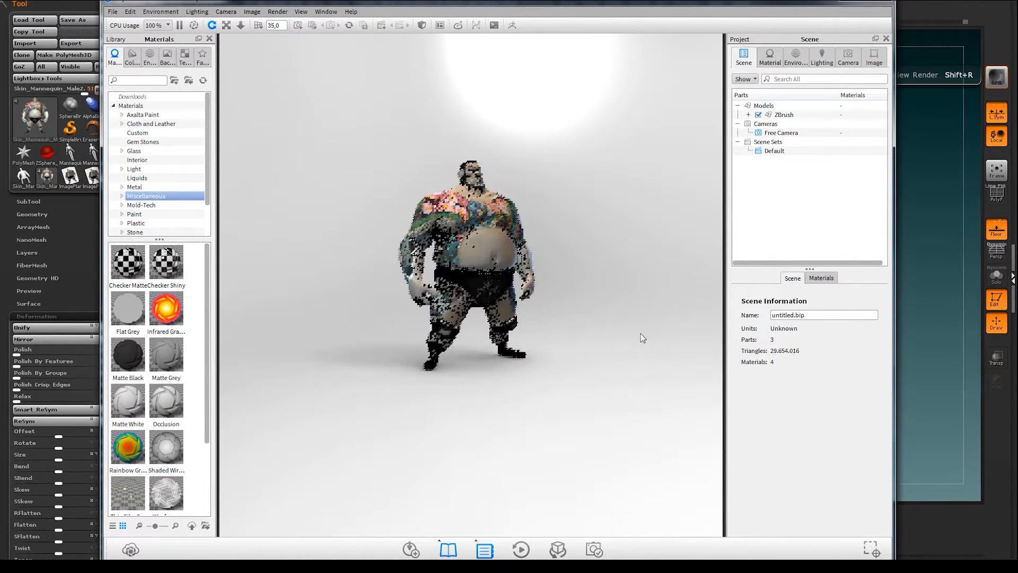
pyautogui.rightClick(623, 318)
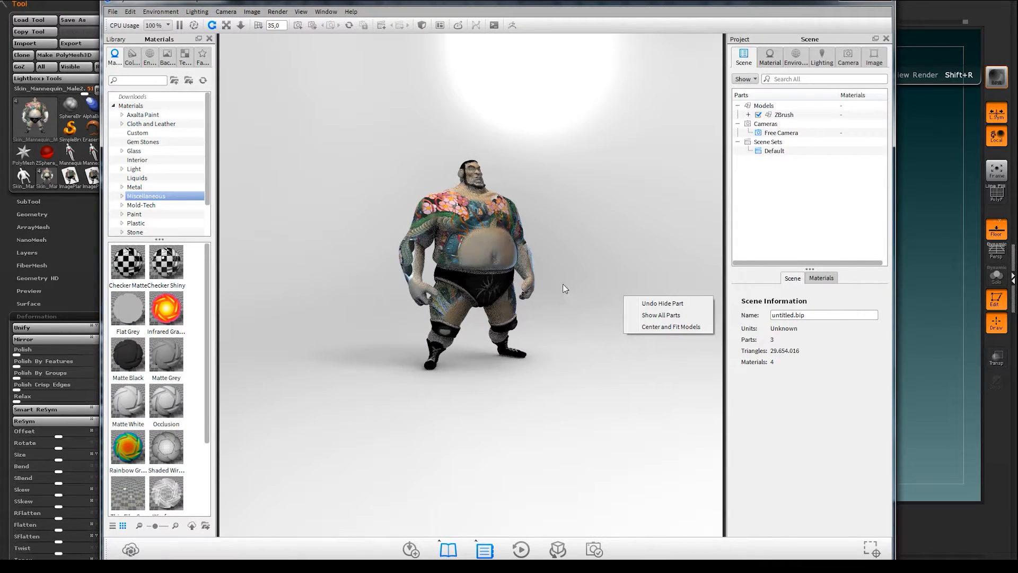
# Maximize the KeyShot window and frame the wrestler larger, with the full figure centred in the image.
pyautogui.keyDown('alt'); pyautogui.moveTo(563, 288); pyautogui.dragTo(623, 522, button='right'); pyautogui.keyUp('alt')
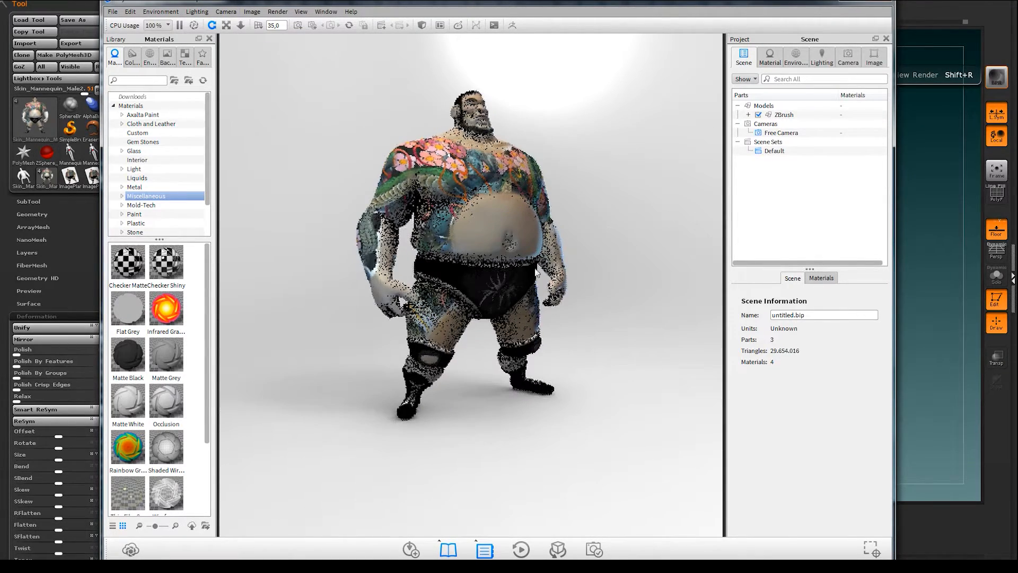
pyautogui.moveTo(641, 269); pyautogui.dragTo(641, 314, button='middle')
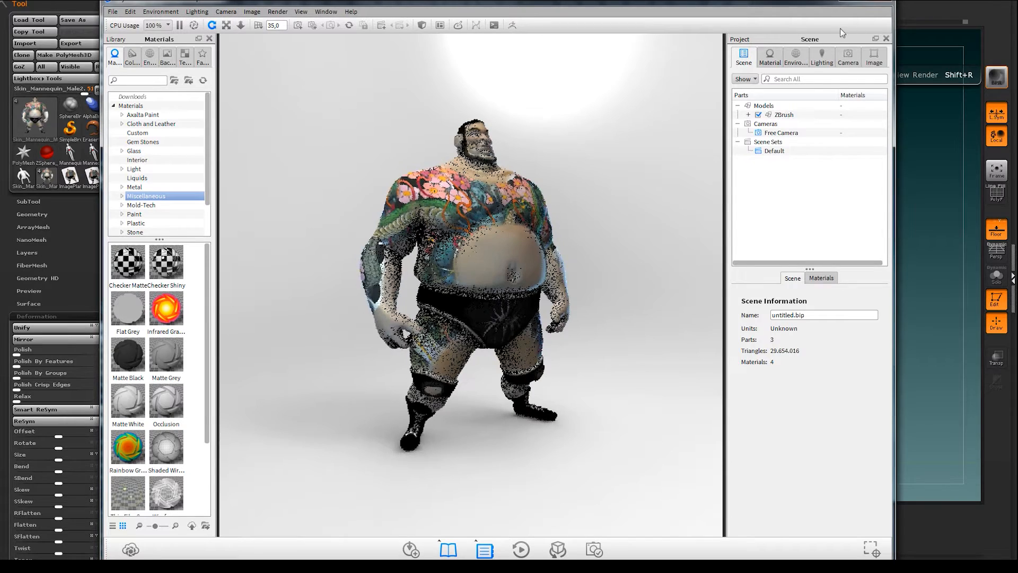
pyautogui.click(860, 2)
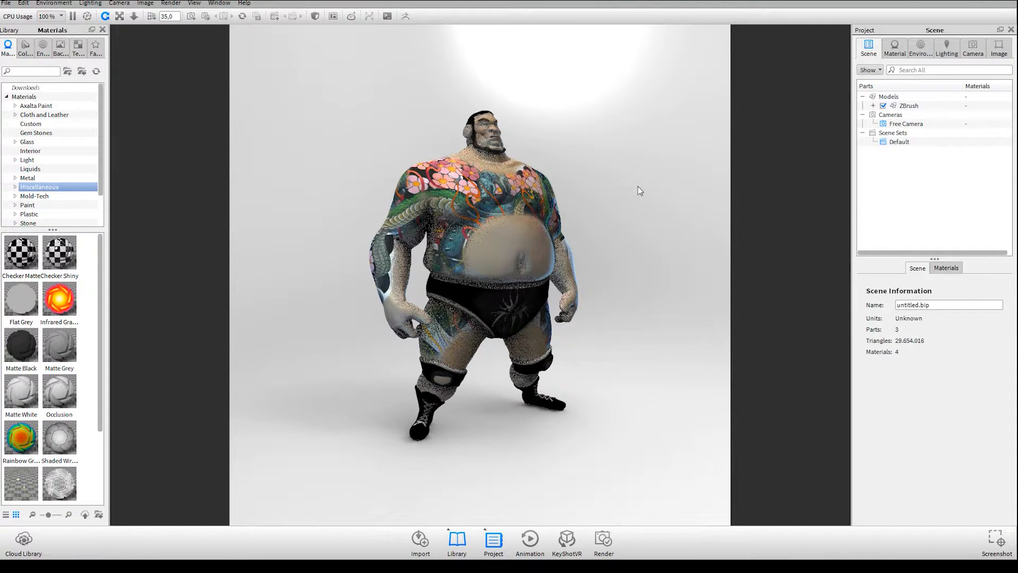
pyautogui.keyDown('alt'); pyautogui.moveTo(638, 186); pyautogui.dragTo(649, 227, button='right'); pyautogui.keyUp('alt')
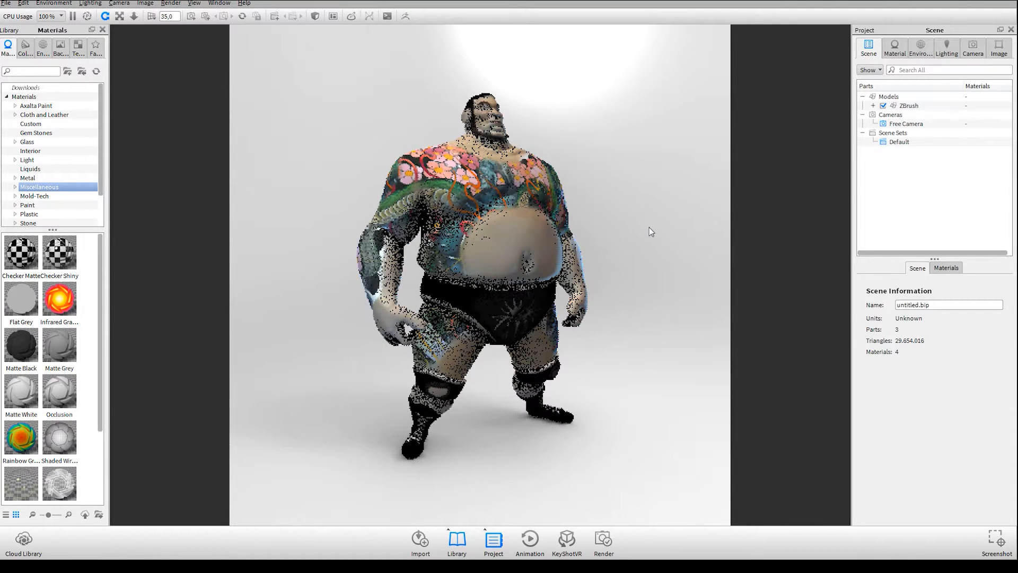
# Switch the environment background from the backplate image to the solid teal color.
pyautogui.click(927, 55)
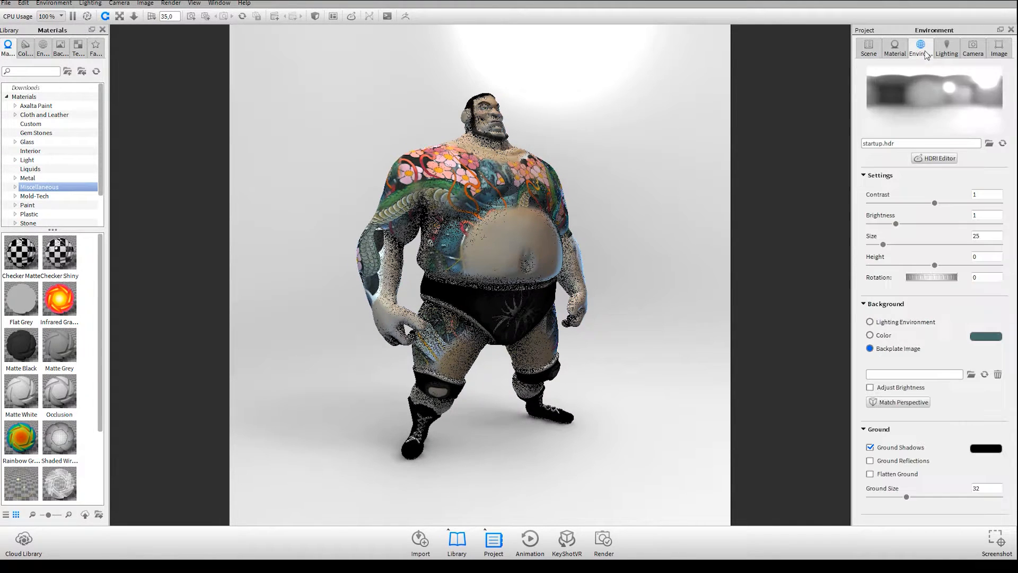
pyautogui.click(870, 336)
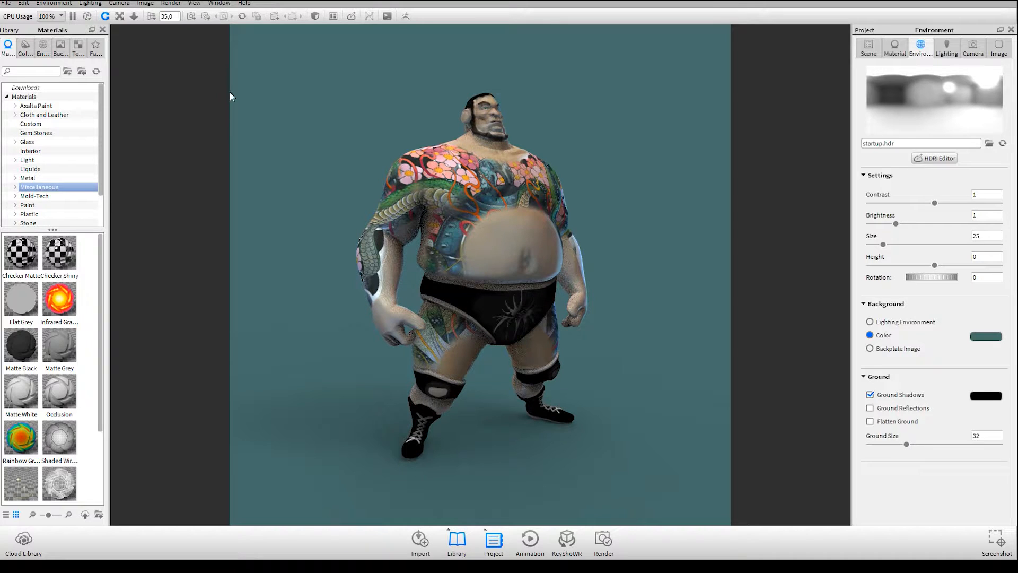
# Open the still image render settings and set the output resolution to the 1600 x 1600 preset.
pyautogui.click(172, 3)
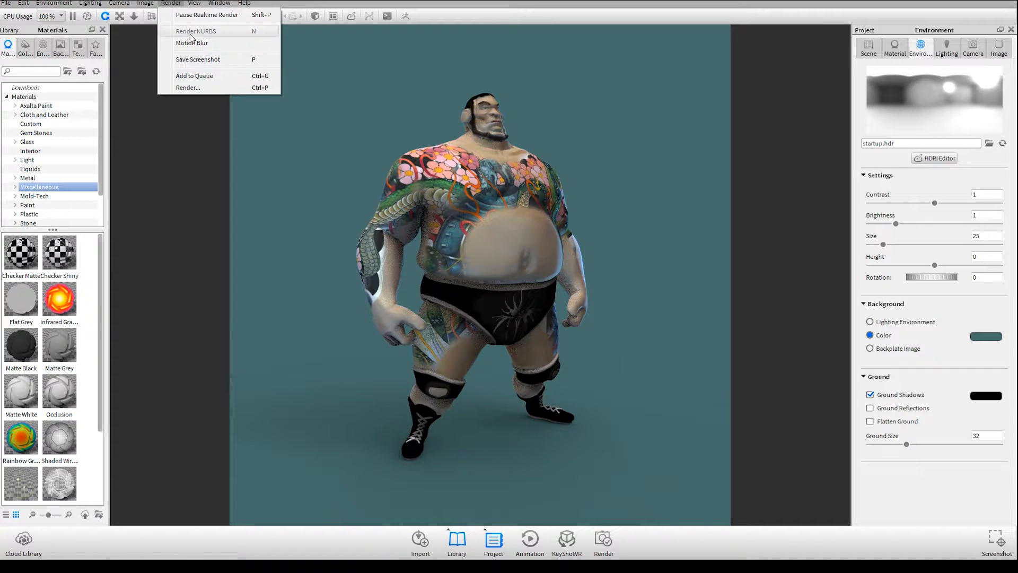
pyautogui.click(199, 89)
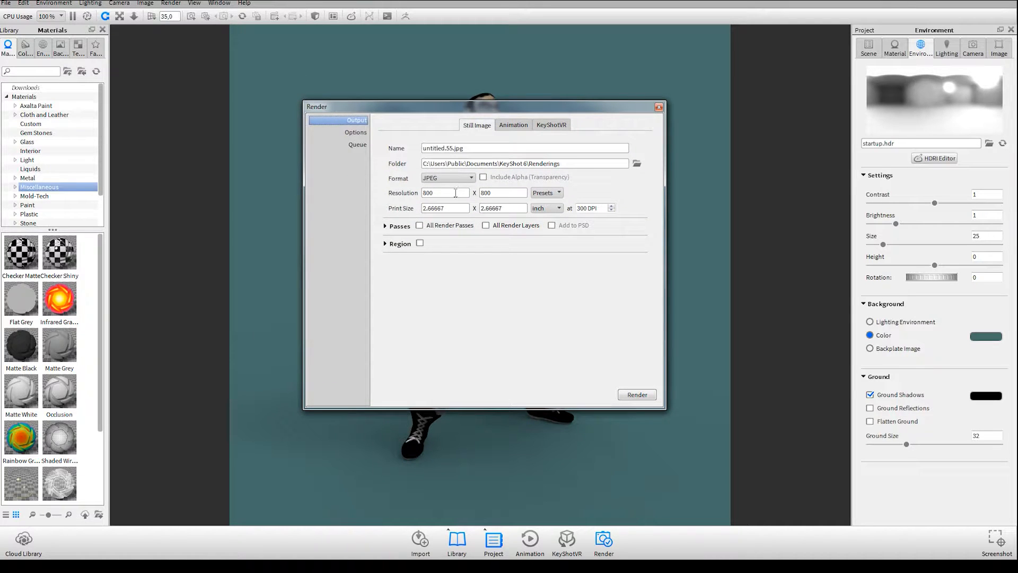
pyautogui.doubleClick(456, 193)
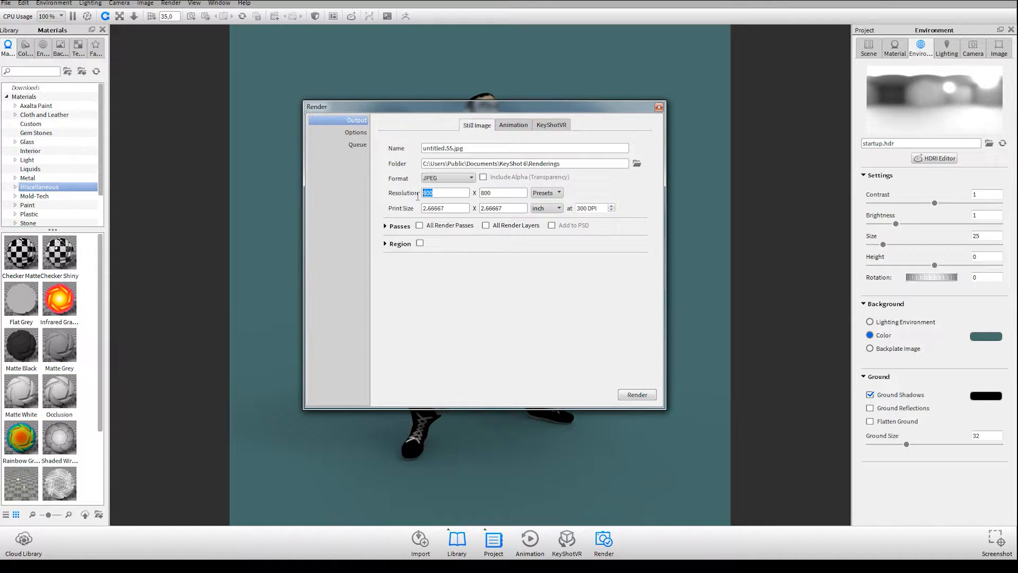
pyautogui.click(551, 194)
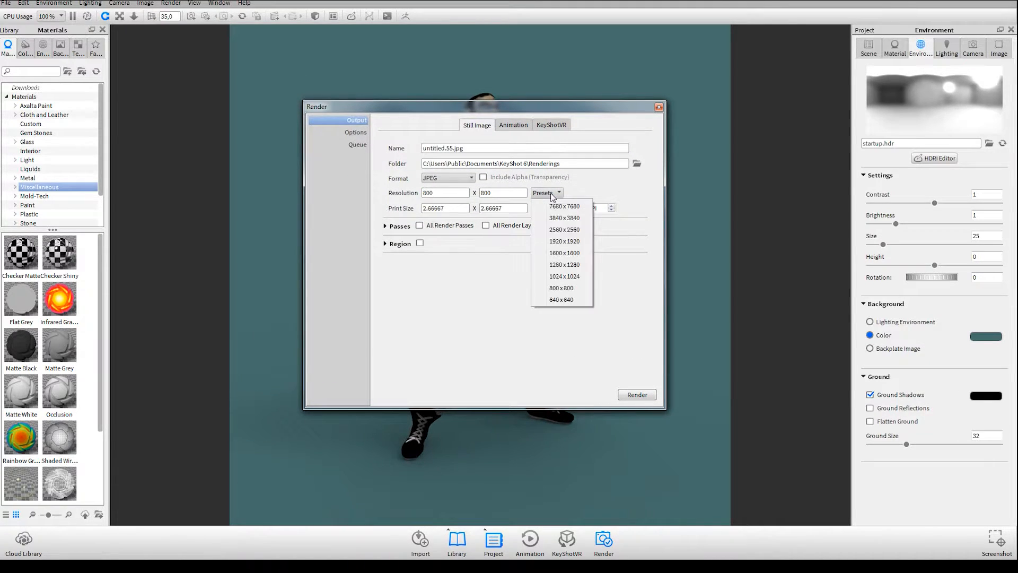
pyautogui.click(566, 253)
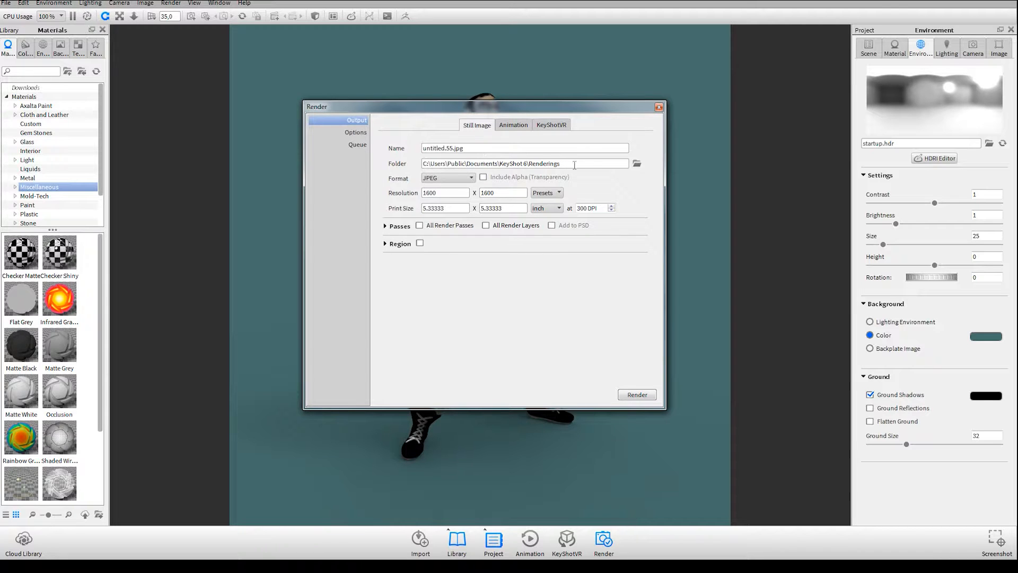
# Browse for the render's output folder and open 1.ActionHero inside 2017 > 2nd Year.
pyautogui.click(637, 164)
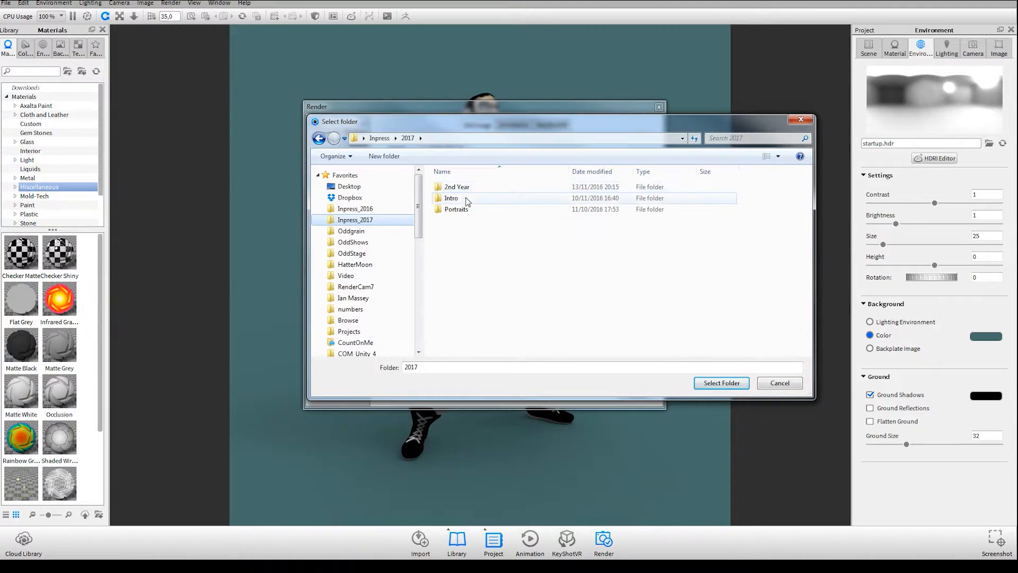
pyautogui.click(465, 190)
pyautogui.doubleClick(465, 190)
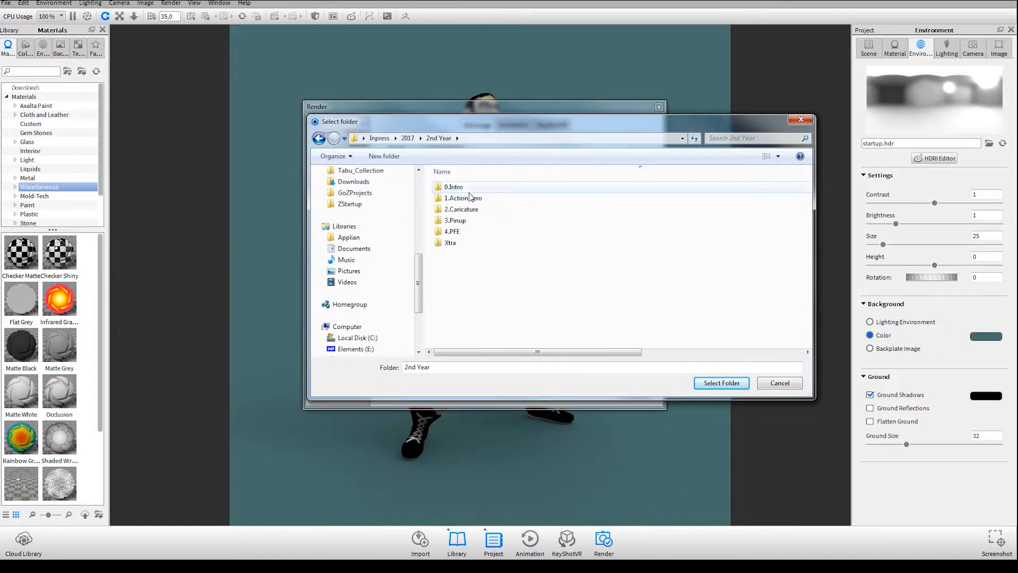
pyautogui.doubleClick(469, 199)
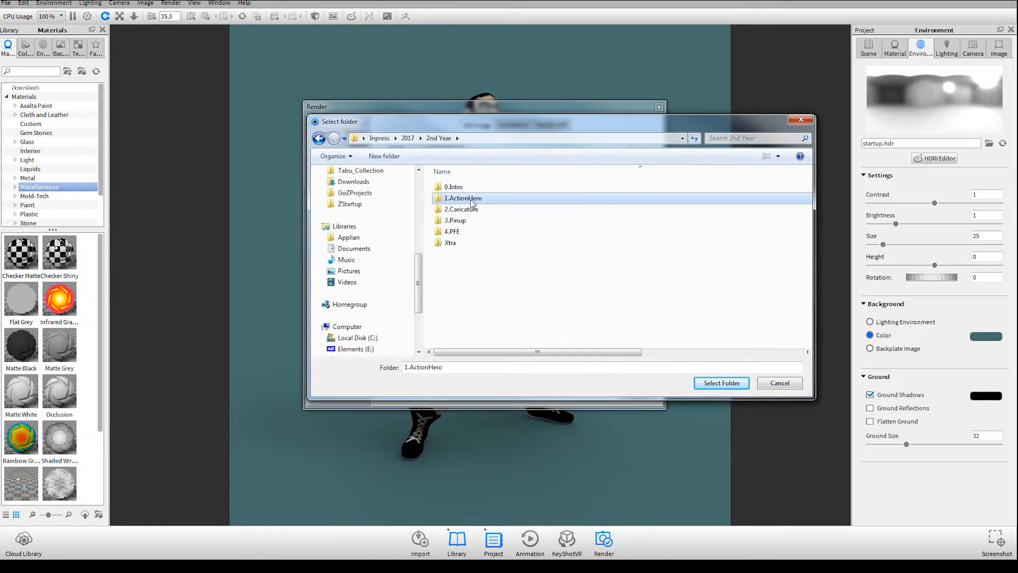
# Try to enter Keyshot and Keyshot.jpg as the output name in the folder selection dialog.
pyautogui.doubleClick(419, 367)
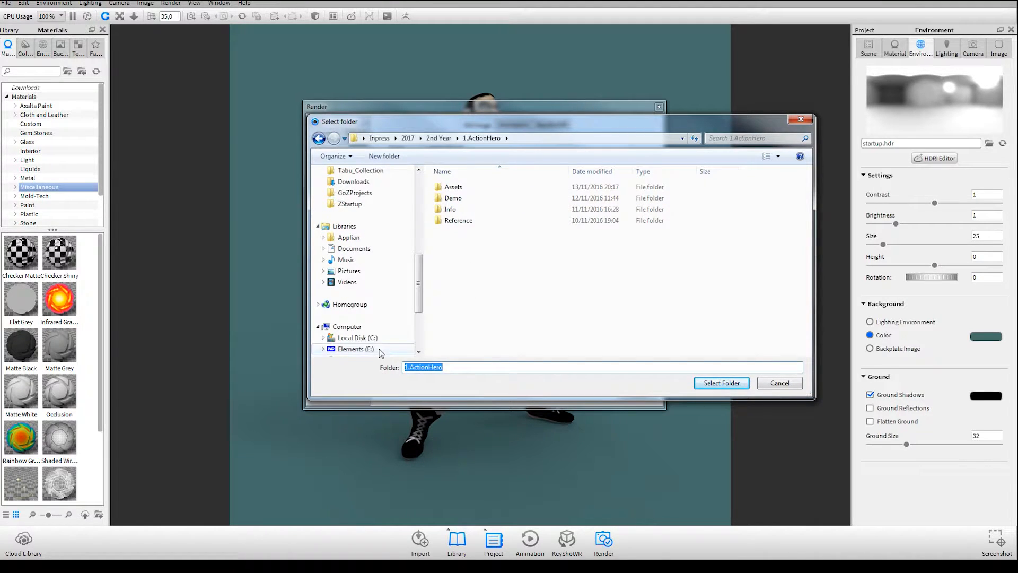
pyautogui.write('Keyshot')
pyautogui.press('Return')
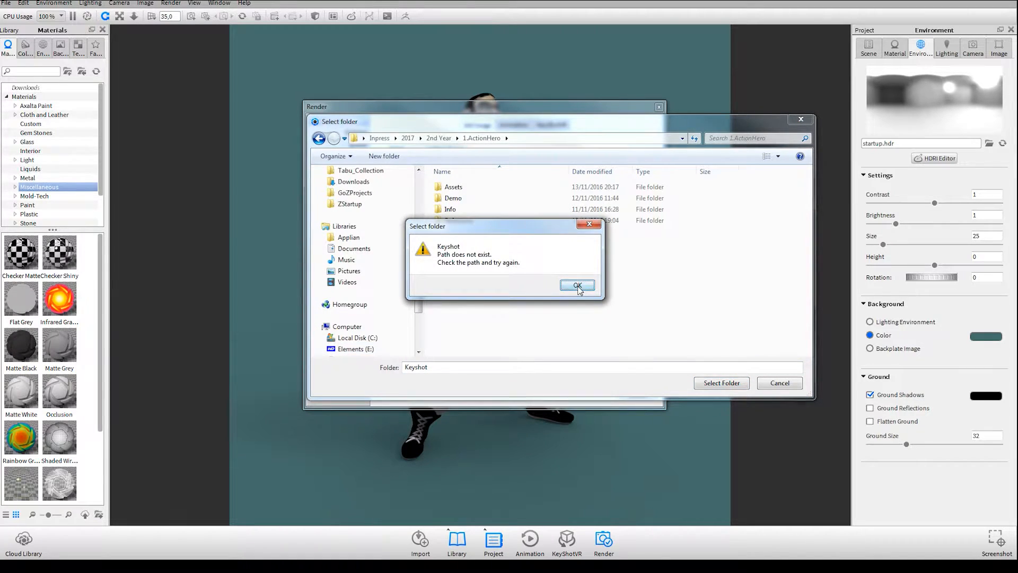
pyautogui.click(577, 286)
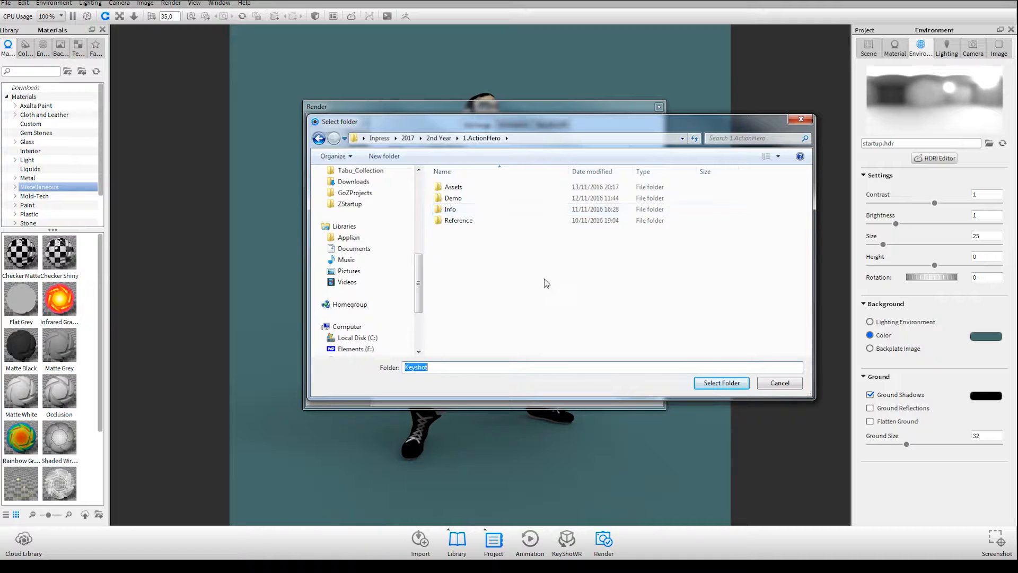
pyautogui.click(472, 367)
pyautogui.write('.jpg')
pyautogui.press('Return')
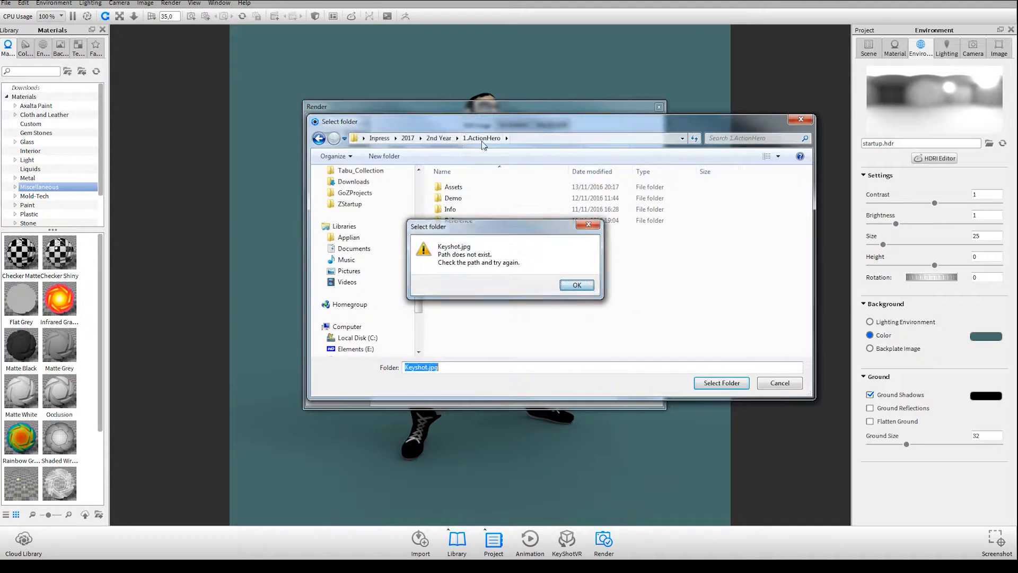
pyautogui.press('Return')
# Choose the 1.ActionHero folder in 2nd Year as the render's output folder.
pyautogui.click(438, 138)
pyautogui.click(463, 198)
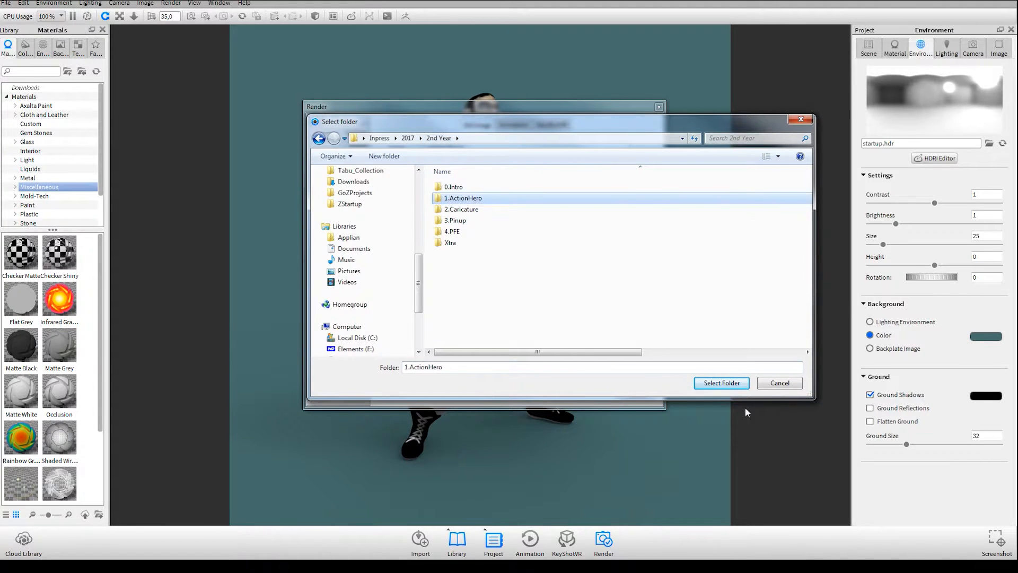
pyautogui.click(720, 383)
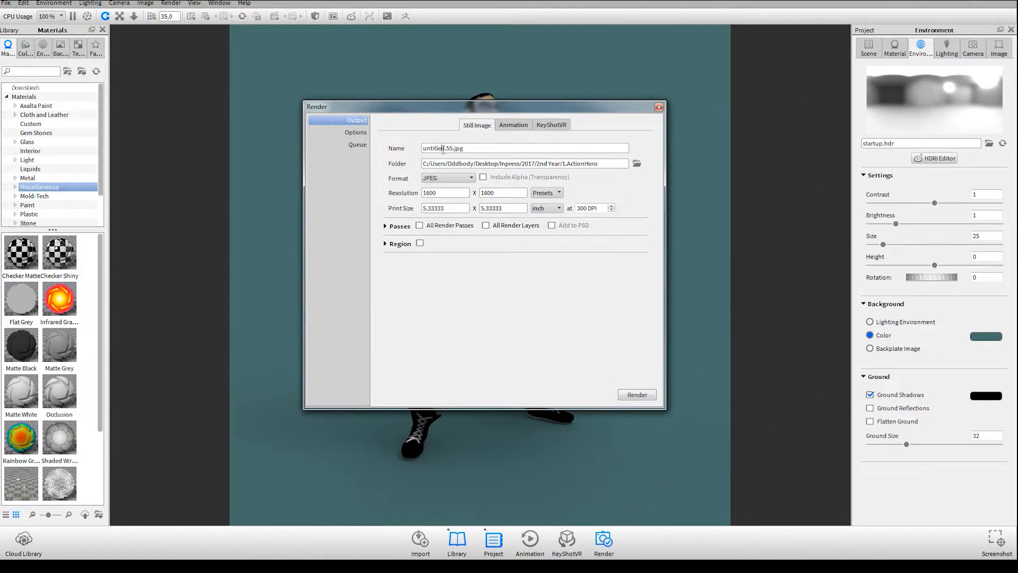
# Rename the render output file to Keyshot_Render.jpg.
pyautogui.moveTo(450, 148); pyautogui.dragTo(399, 147)
pyautogui.press('BackSpace')
pyautogui.write('Keyshot_')
pyautogui.write('Render')
pyautogui.write('_')
# Try the PNG output format with alpha transparency excluded, and return the format to JPEG.
pyautogui.click(469, 178)
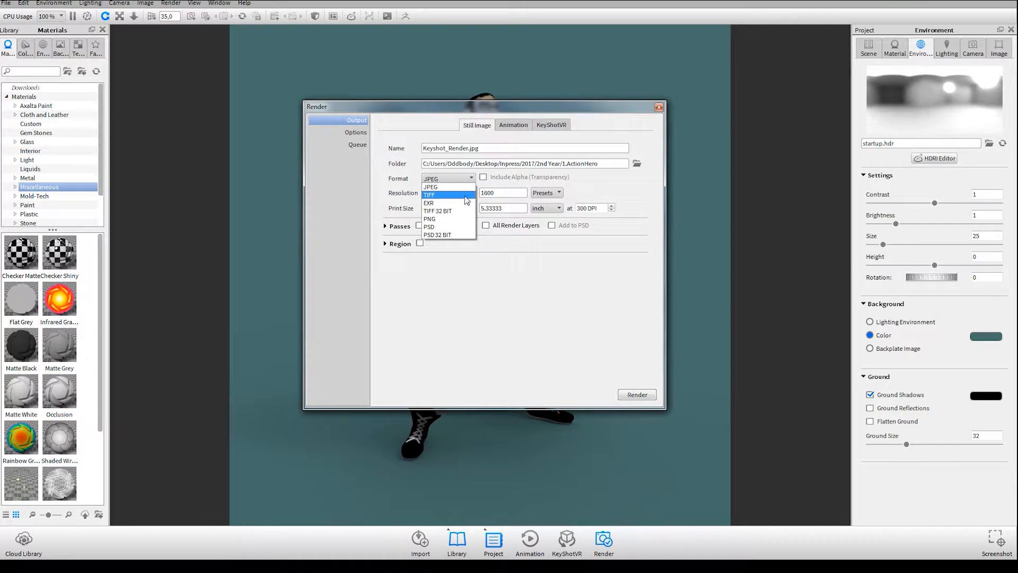
pyautogui.click(460, 219)
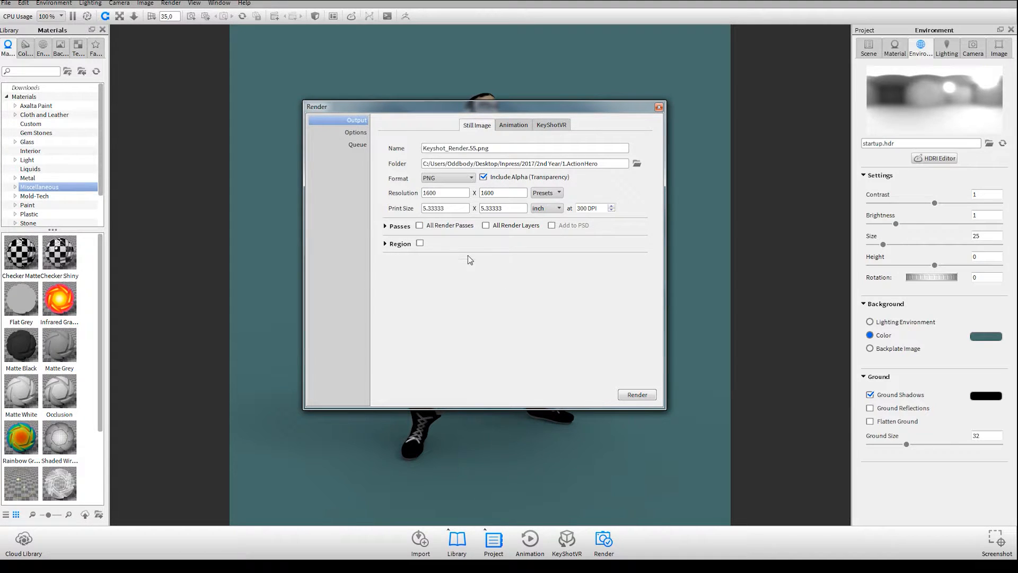
pyautogui.click(483, 178)
pyautogui.click(468, 178)
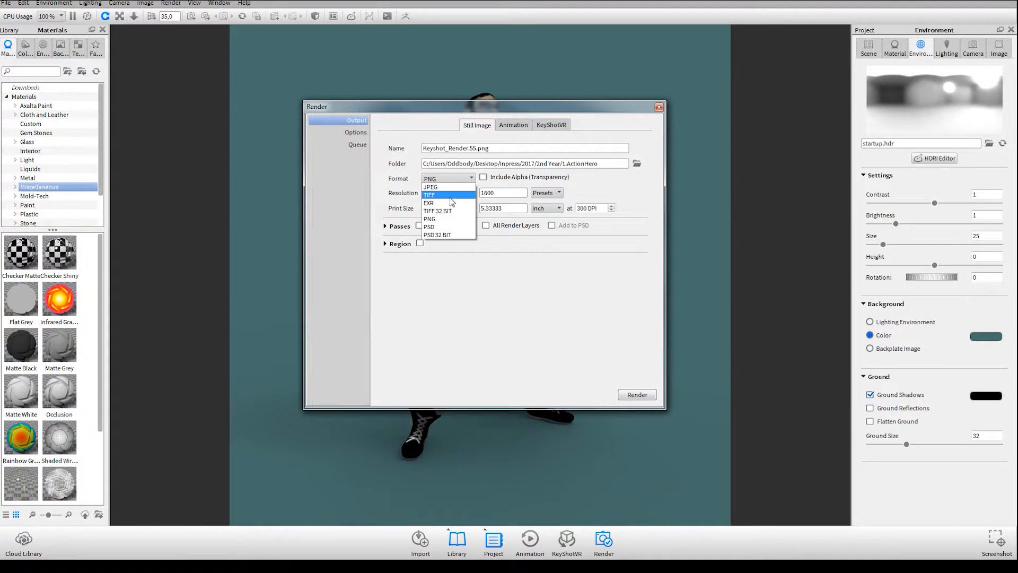
pyautogui.click(453, 190)
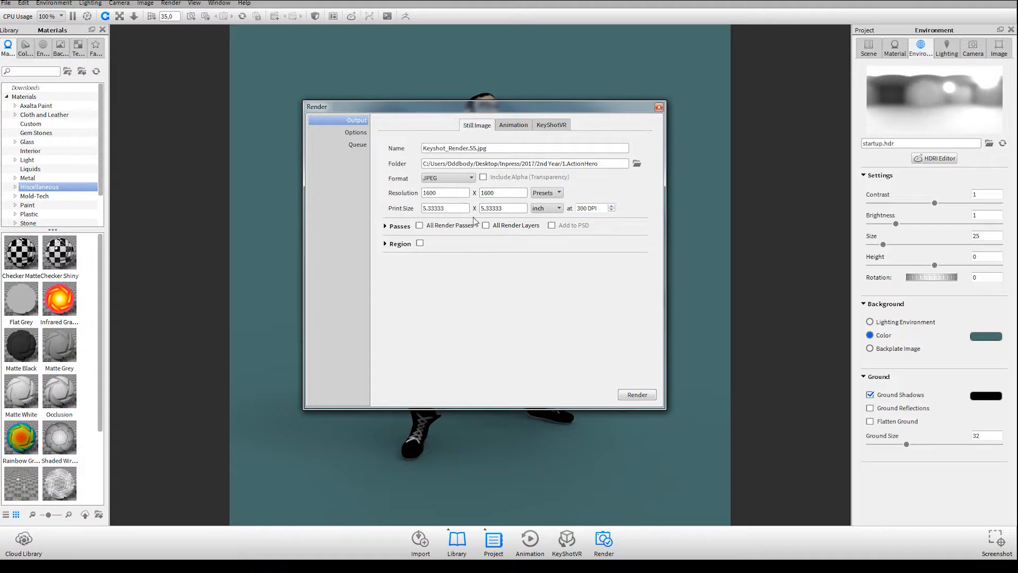
# Start rendering the still image of the wrestler with the current output settings.
pyautogui.click(636, 395)
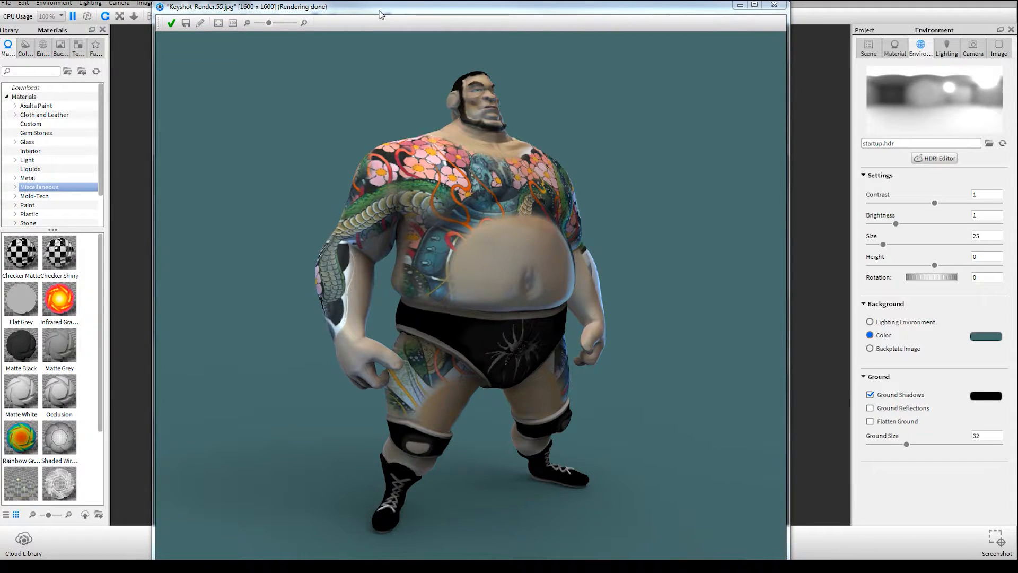
# Close the finished wrestler render and leave the render settings to return to the scene.
pyautogui.moveTo(379, 10); pyautogui.dragTo(365, 2)
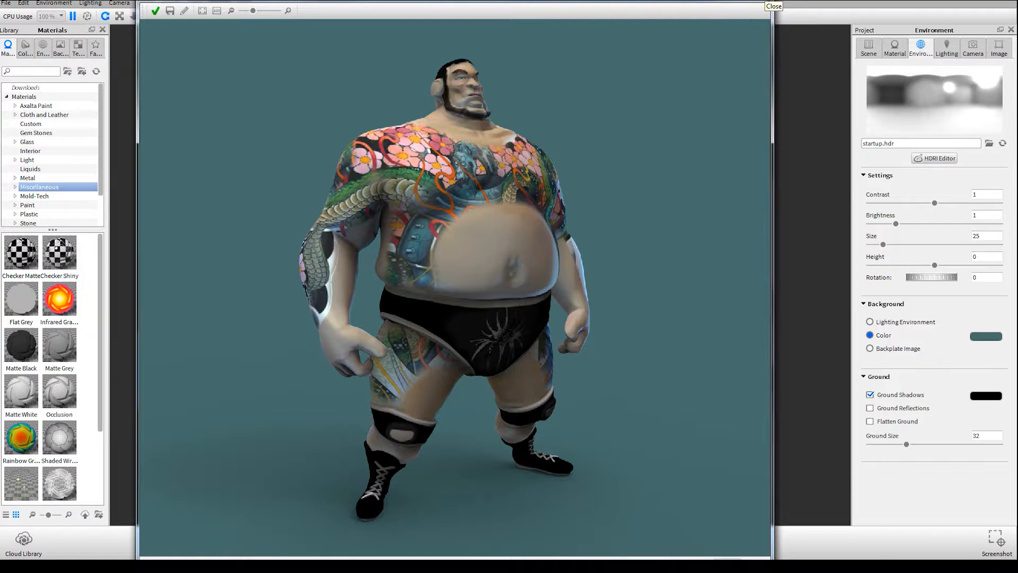
pyautogui.click(770, 2)
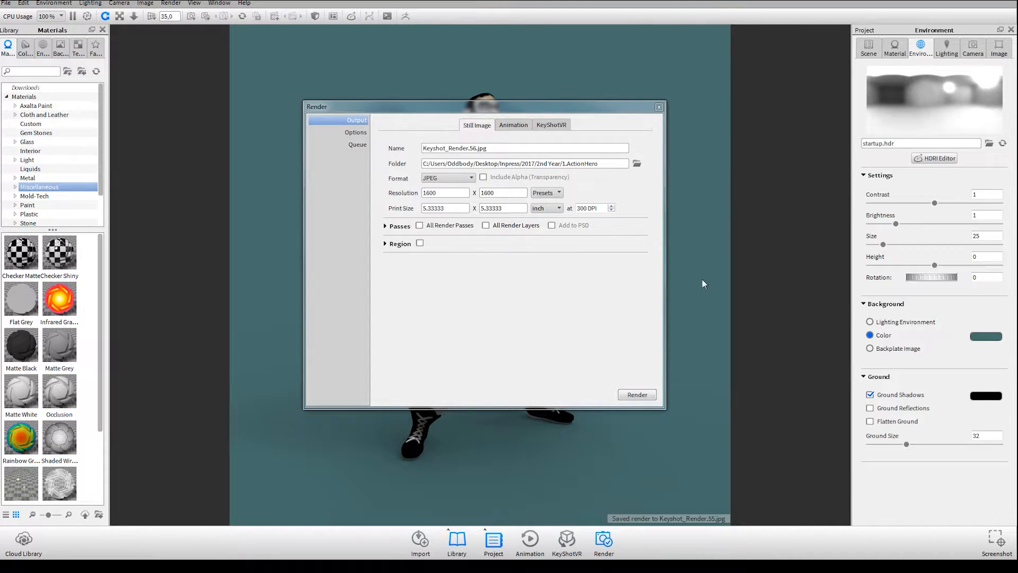
pyautogui.click(659, 107)
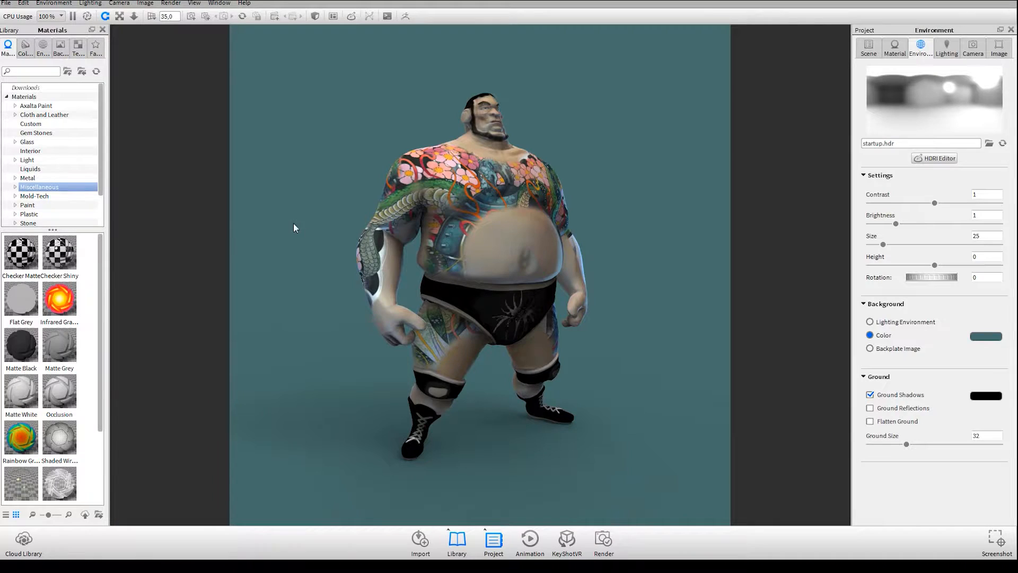
# Open Keyshot_Render.55.jpg from the 1.ActionHero folder in Adobe Photoshop CC, and put the folder window away.
pyautogui.moveTo(0, 62); pyautogui.dragTo(514, 68)
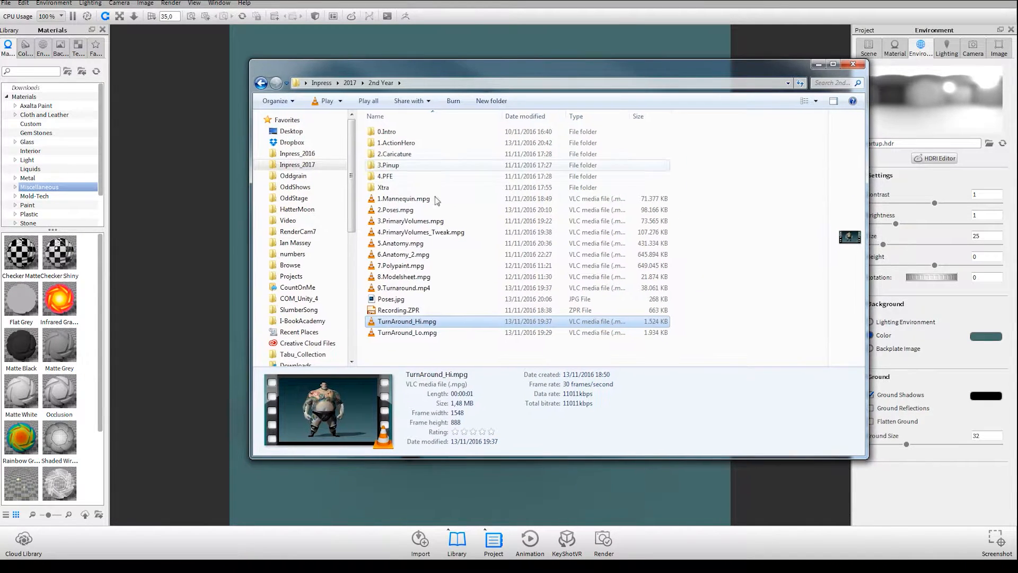
pyautogui.doubleClick(403, 143)
pyautogui.click(413, 176)
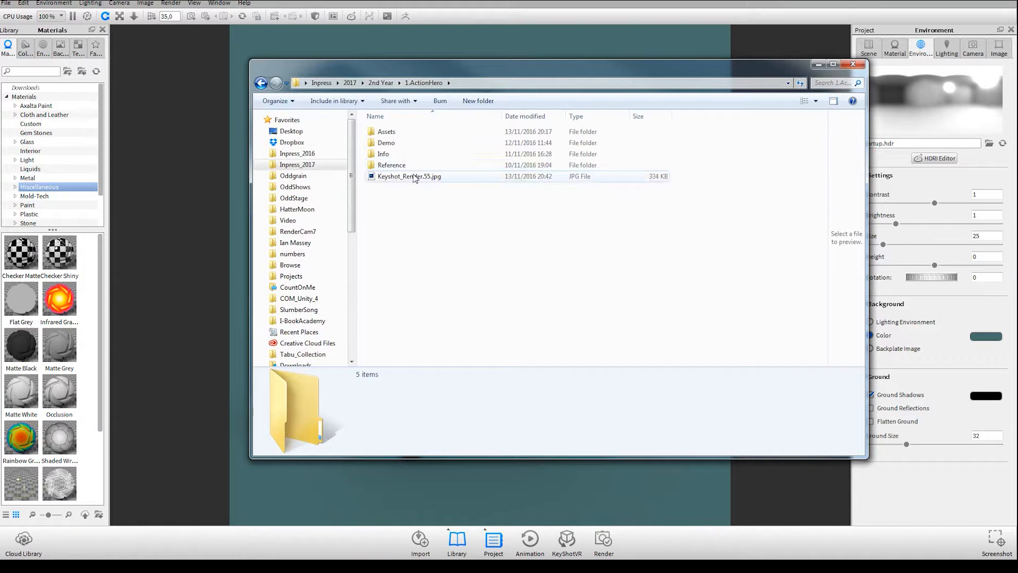
pyautogui.rightClick(413, 176)
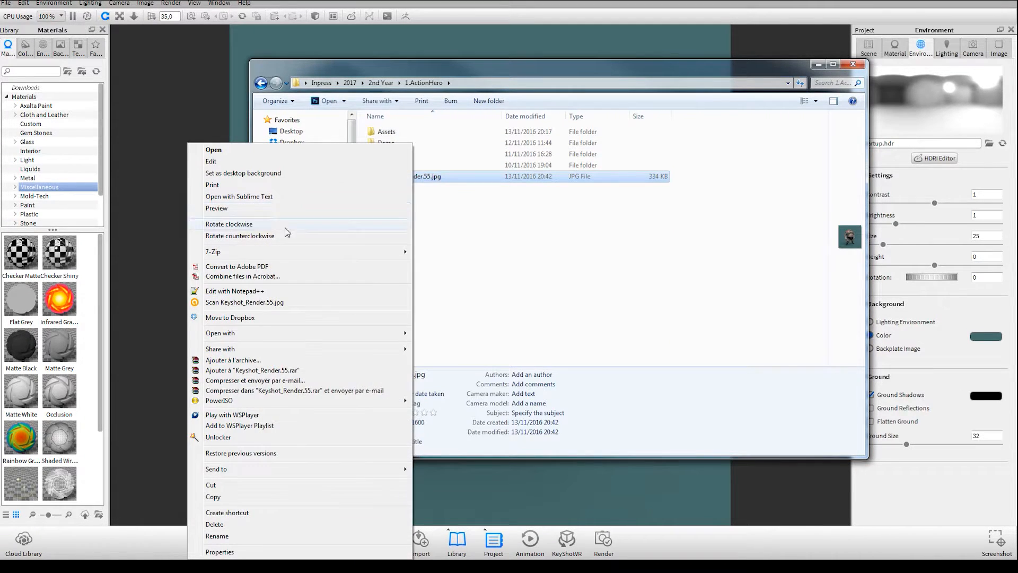
pyautogui.moveTo(228, 334)
pyautogui.click(127, 345)
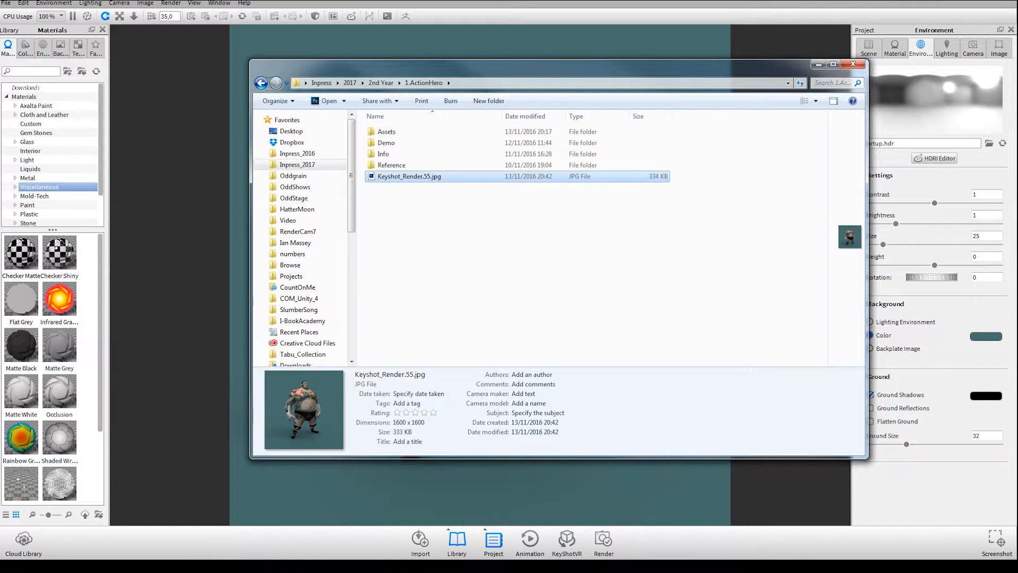
pyautogui.click(817, 64)
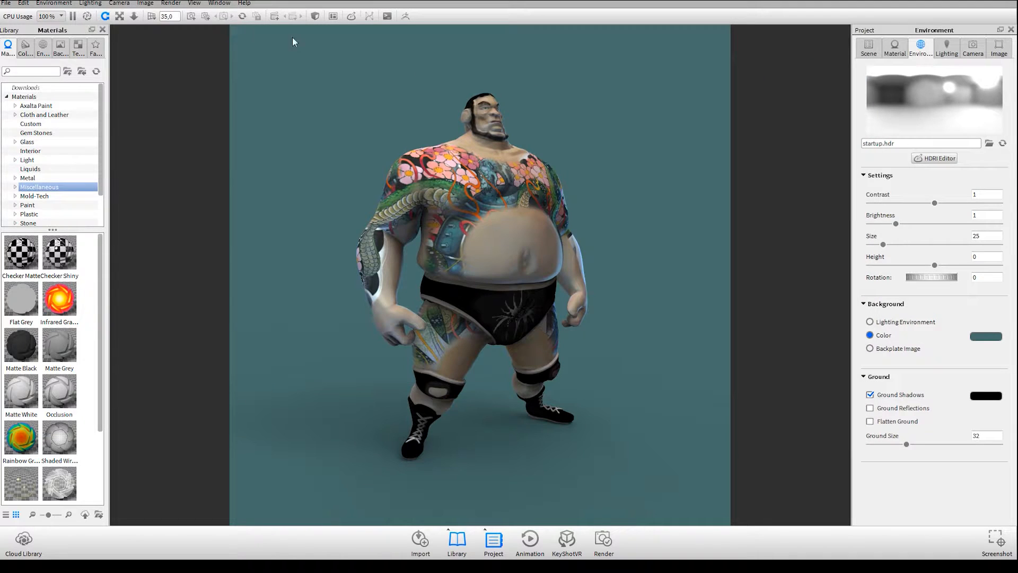
# Render the wrestler in KeyShot as Keyshot_Render.png, in PNG format with alpha transparency included.
pyautogui.click(170, 3)
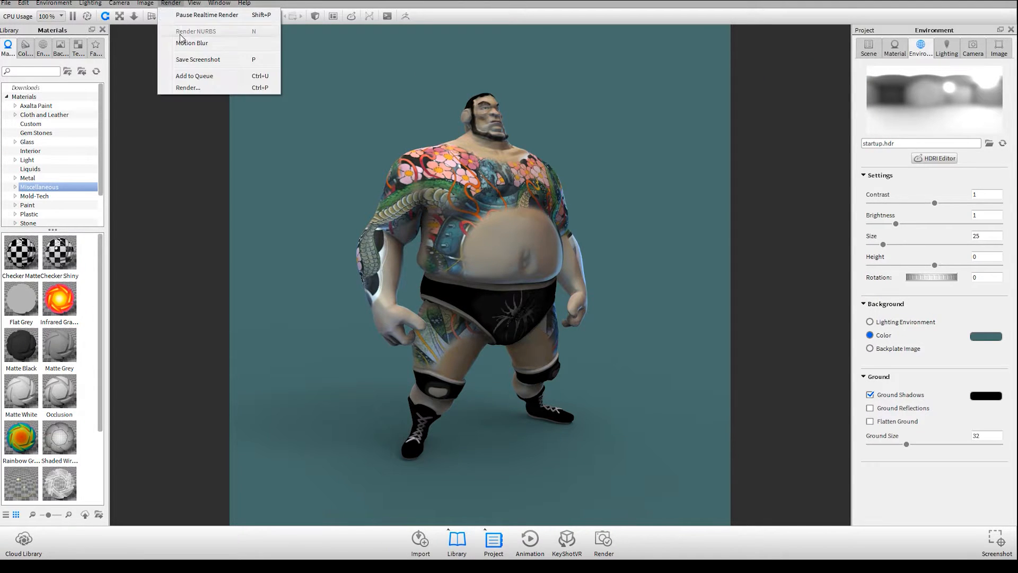
pyautogui.click(187, 87)
pyautogui.click(452, 182)
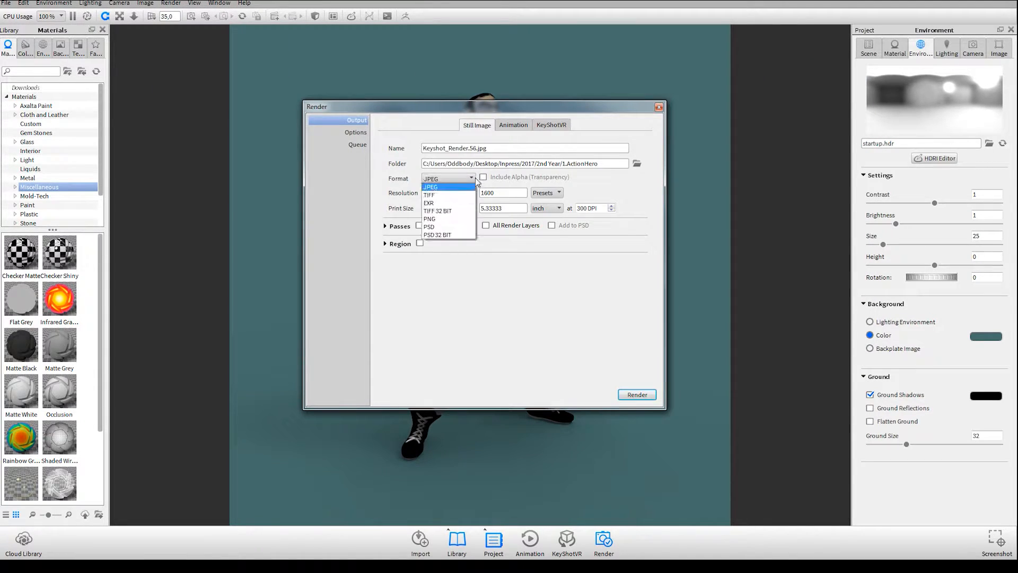
pyautogui.click(448, 226)
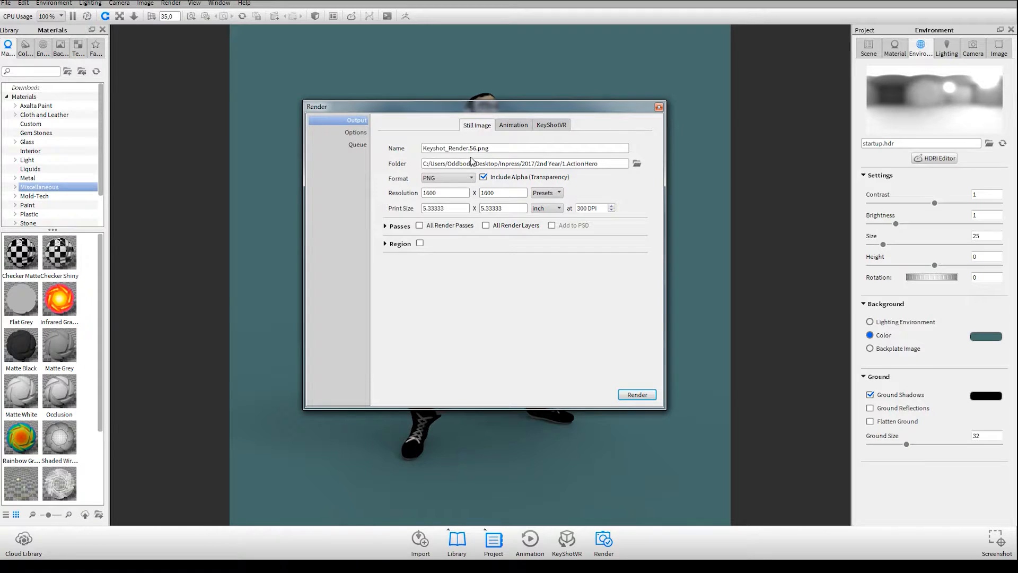
pyautogui.press('Delete')
pyautogui.press('Delete')
pyautogui.click(645, 395)
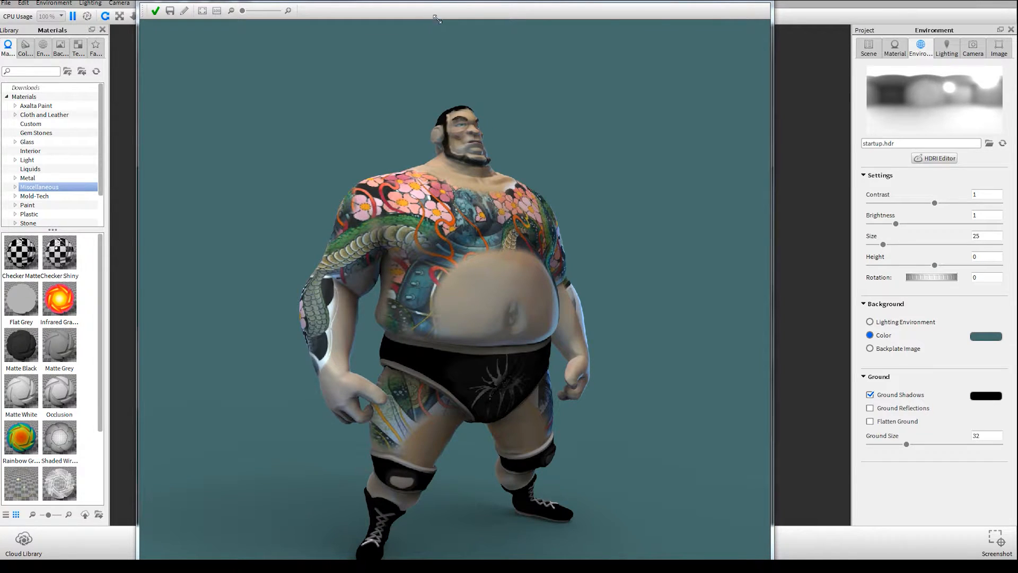
pyautogui.click(728, 0)
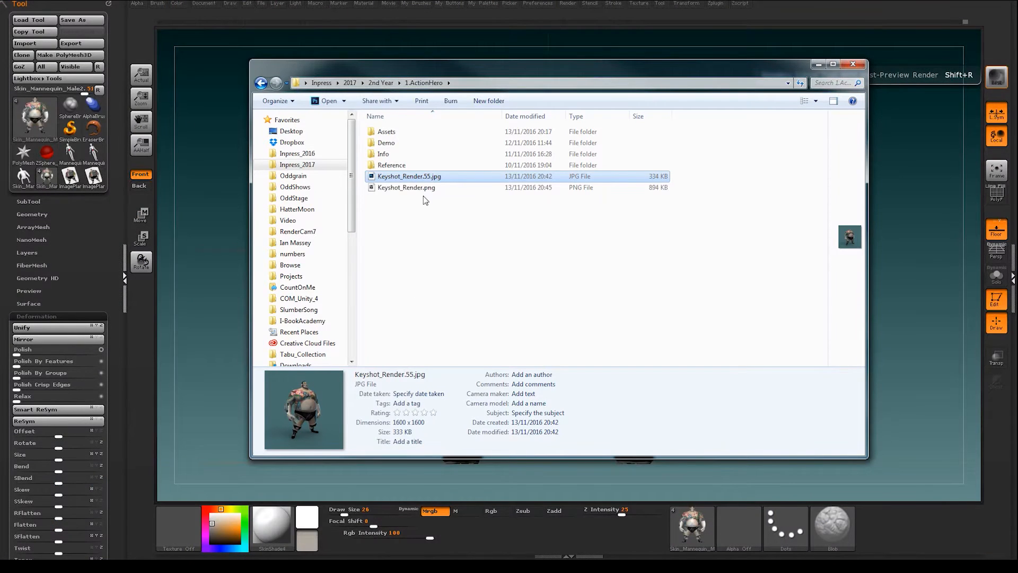
# Open Keyshot_Render.png from the 1.ActionHero folder in Adobe Photoshop CC and enlarge its window to full screen.
pyautogui.click(423, 188)
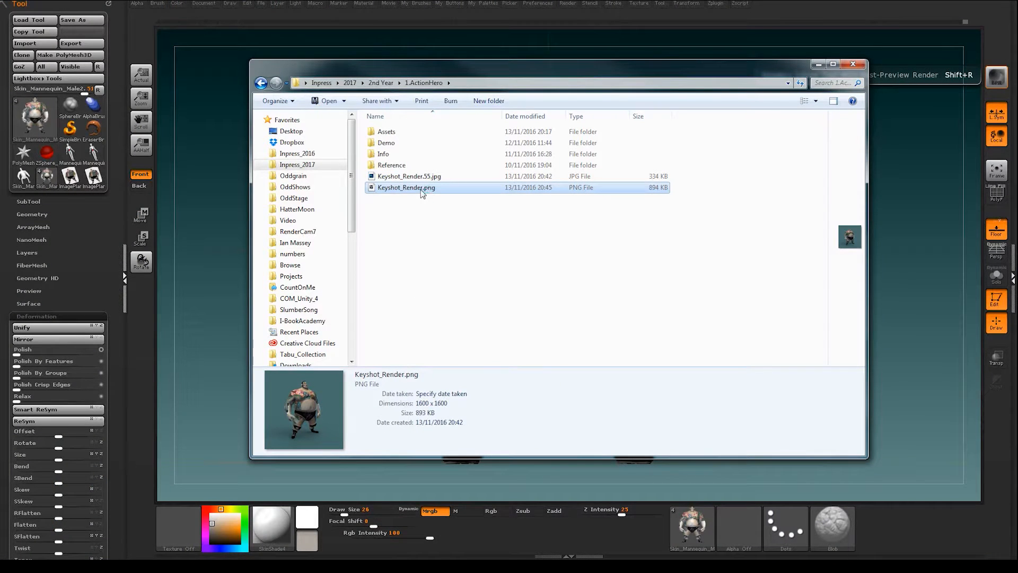
pyautogui.rightClick(423, 190)
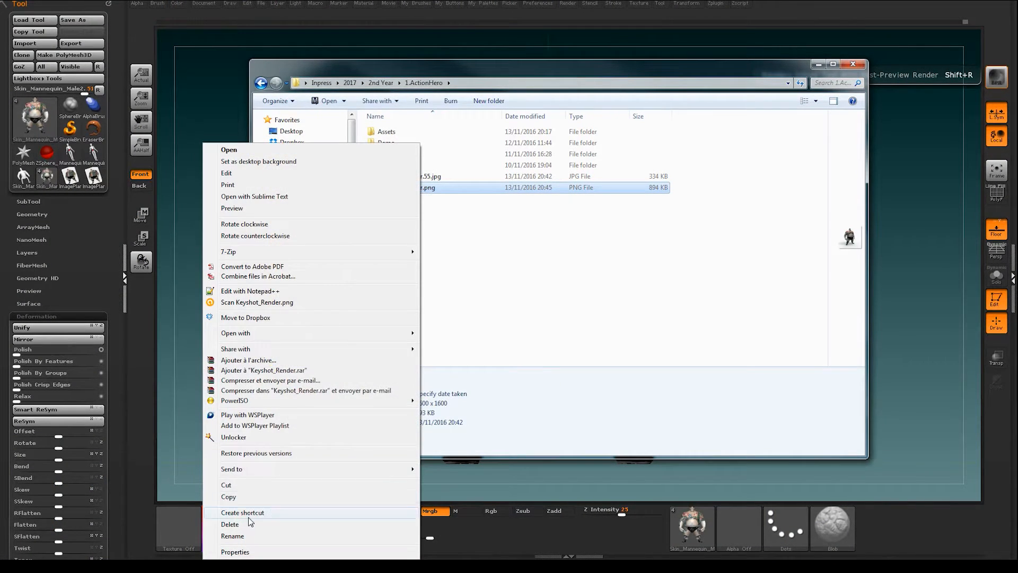
pyautogui.moveTo(233, 333)
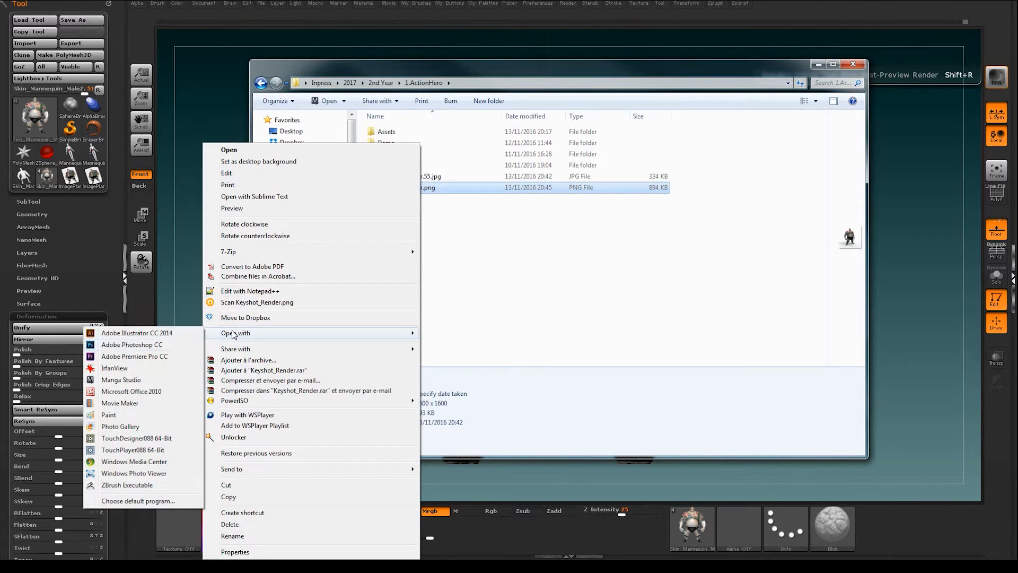
pyautogui.click(154, 346)
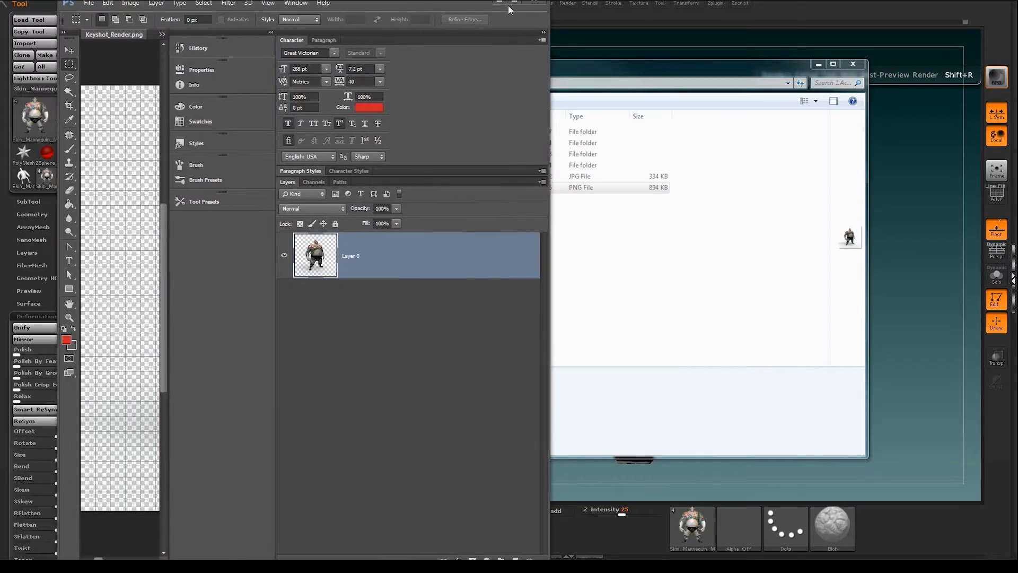
pyautogui.moveTo(508, 10); pyautogui.dragTo(813, 9)
pyautogui.click(823, 4)
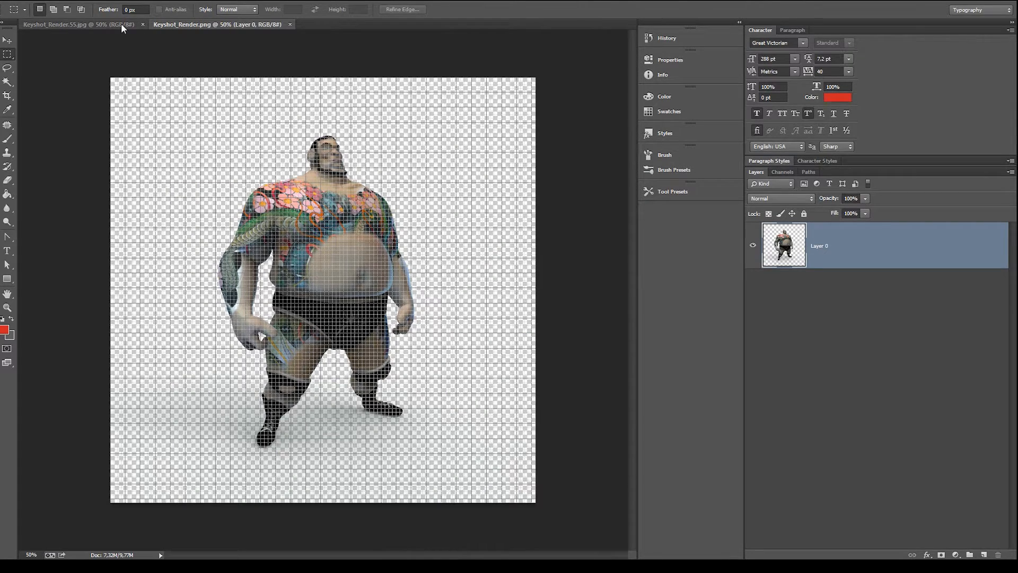
# Hide the extras, including the grid, in both the PNG and the JPEG render documents.
pyautogui.click(207, 1)
pyautogui.click(217, 153)
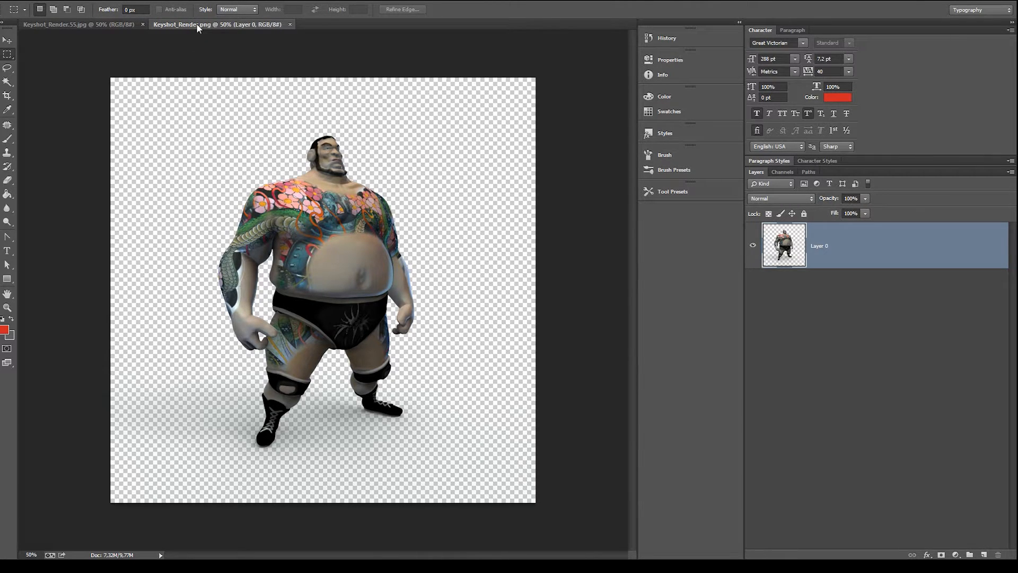
pyautogui.click(102, 25)
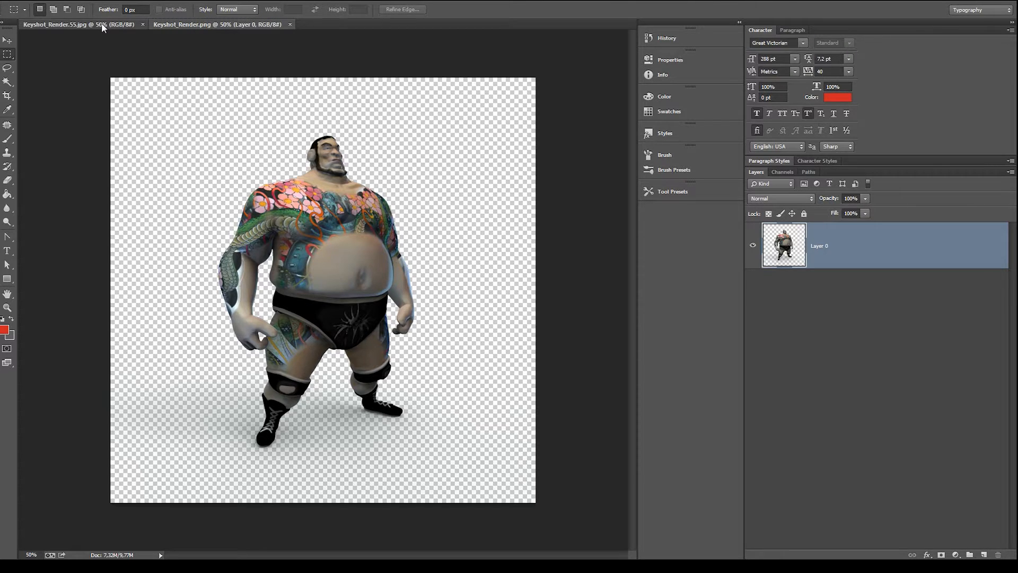
pyautogui.click(206, 4)
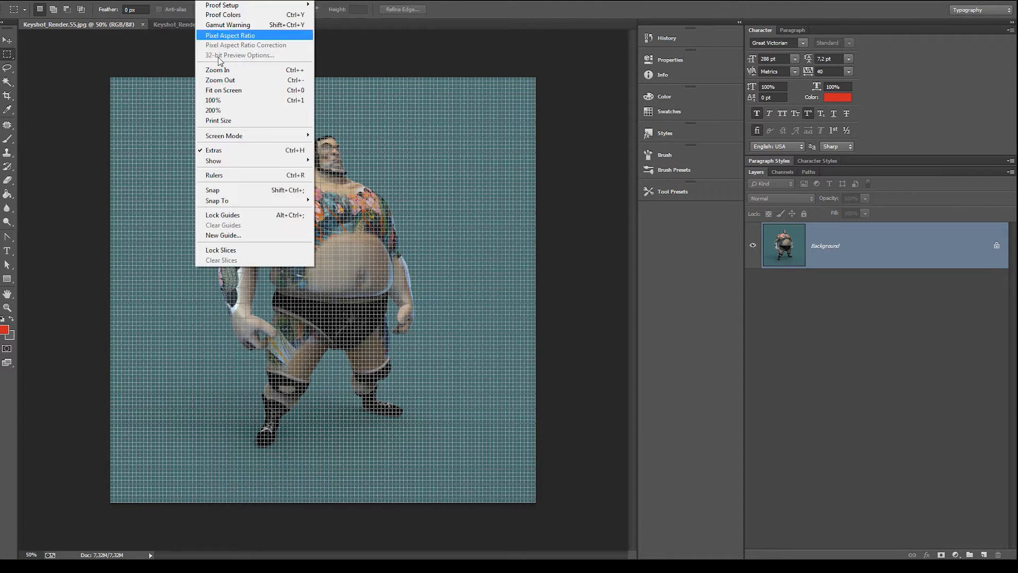
pyautogui.click(216, 150)
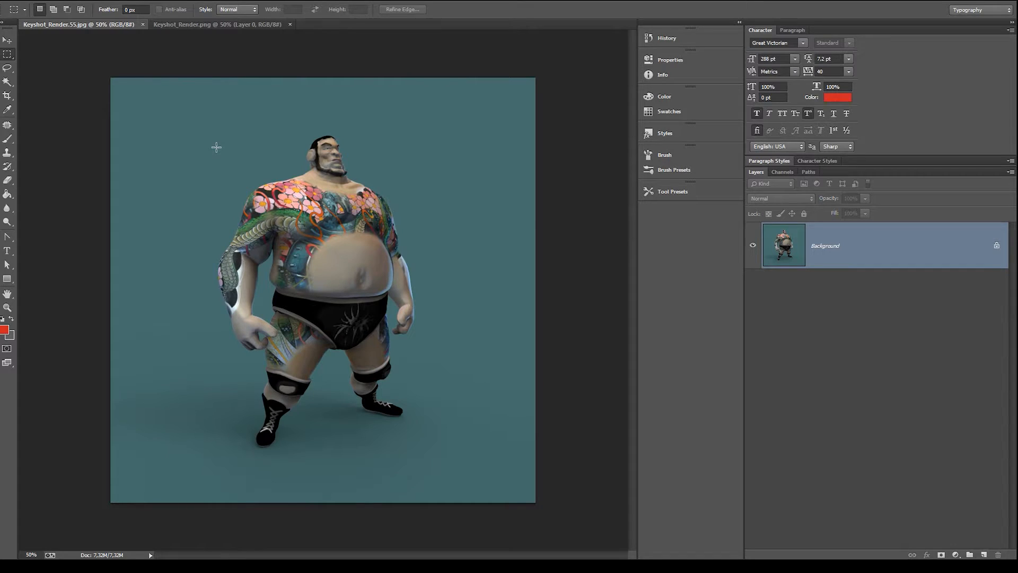
# Add a new layer to Keyshot_Render.png and place it beneath the wrestler layer.
pyautogui.click(237, 25)
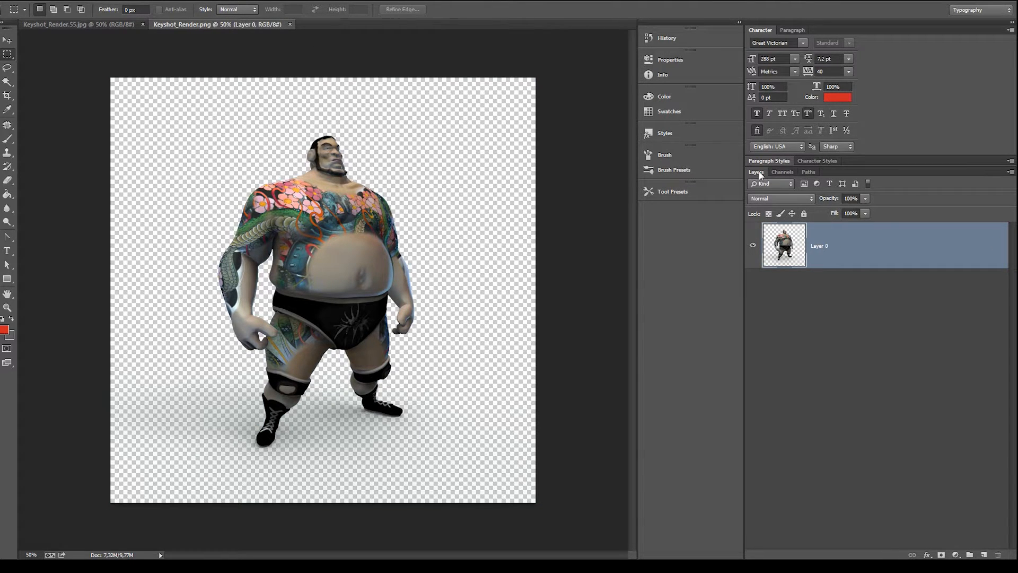
pyautogui.click(1010, 171)
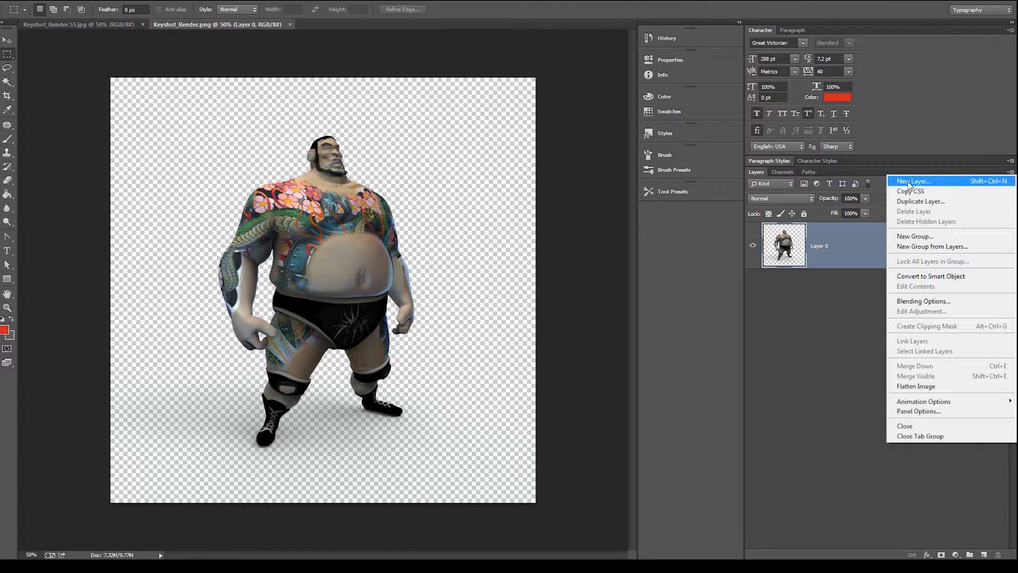
pyautogui.click(972, 183)
pyautogui.click(596, 163)
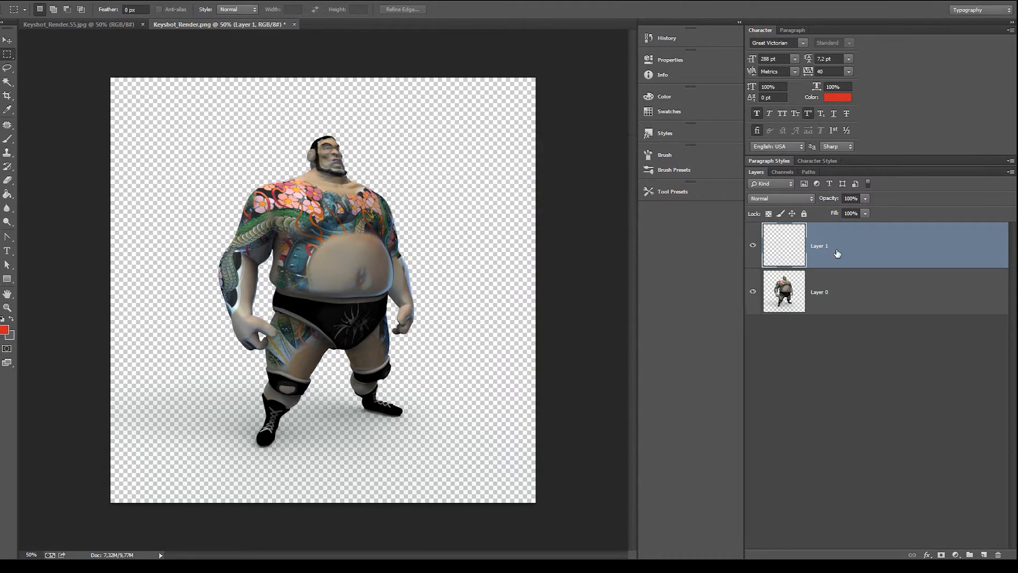
pyautogui.moveTo(838, 254); pyautogui.dragTo(836, 303)
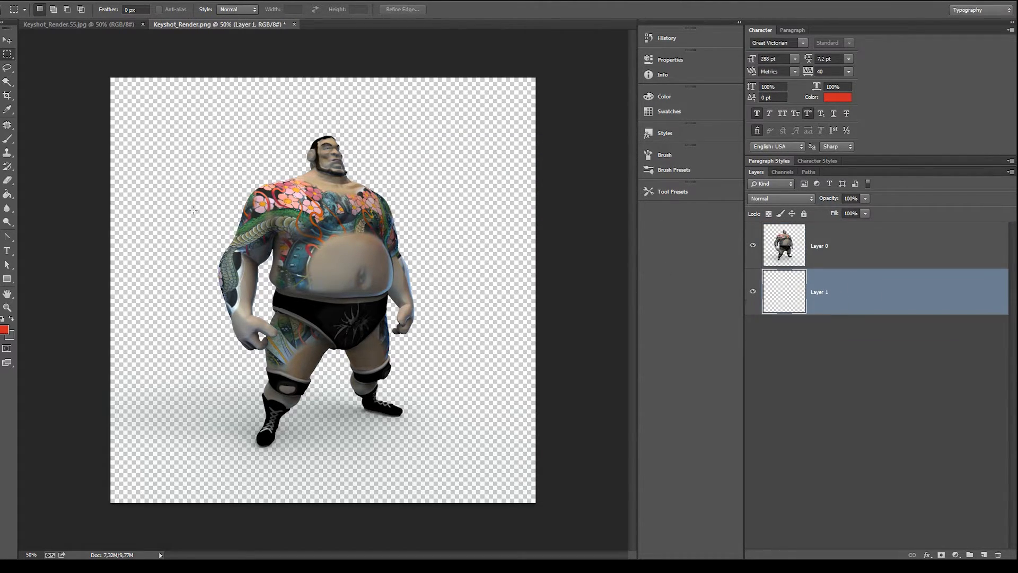
pyautogui.click(8, 333)
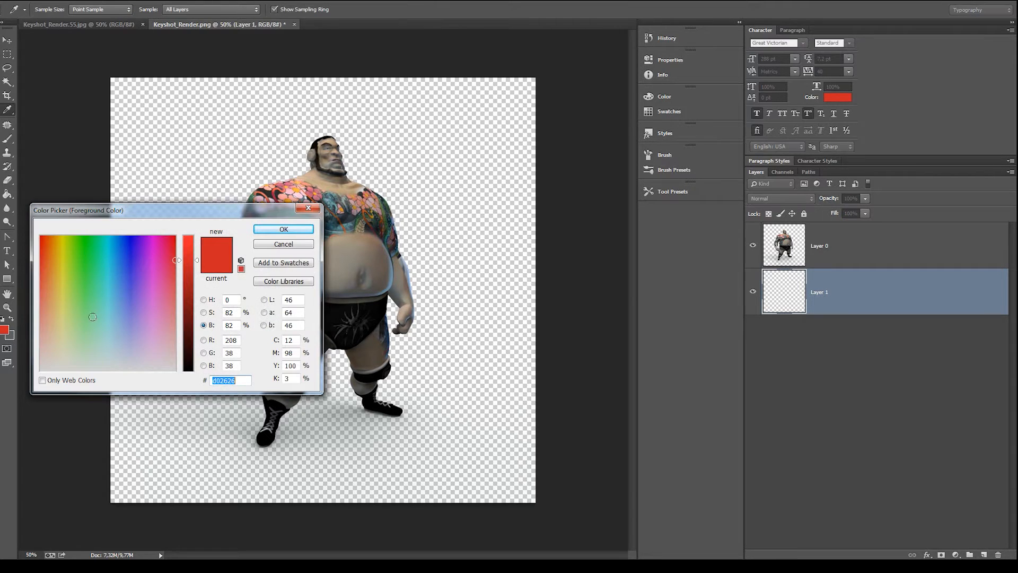
pyautogui.click(107, 260)
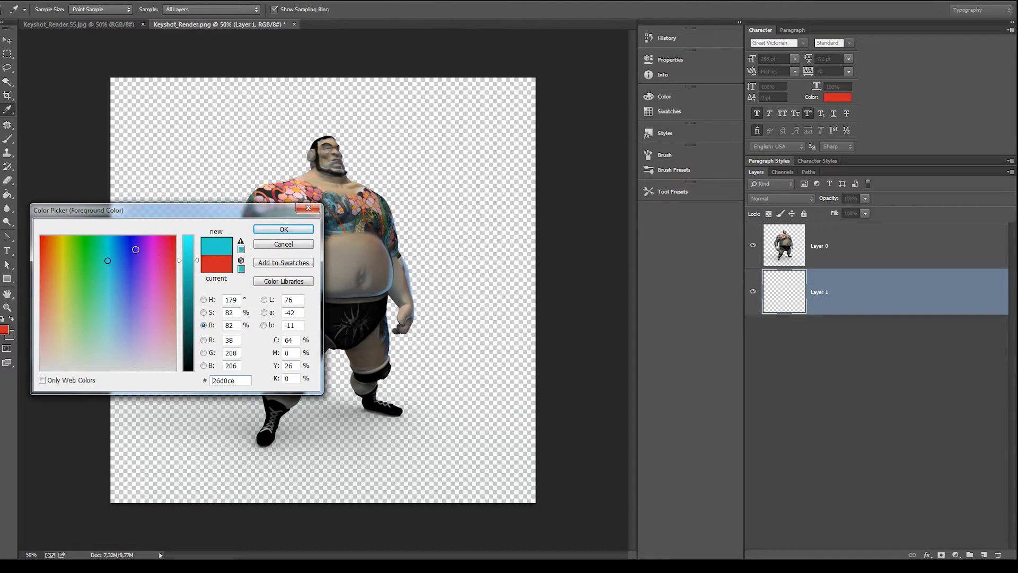
pyautogui.click(289, 245)
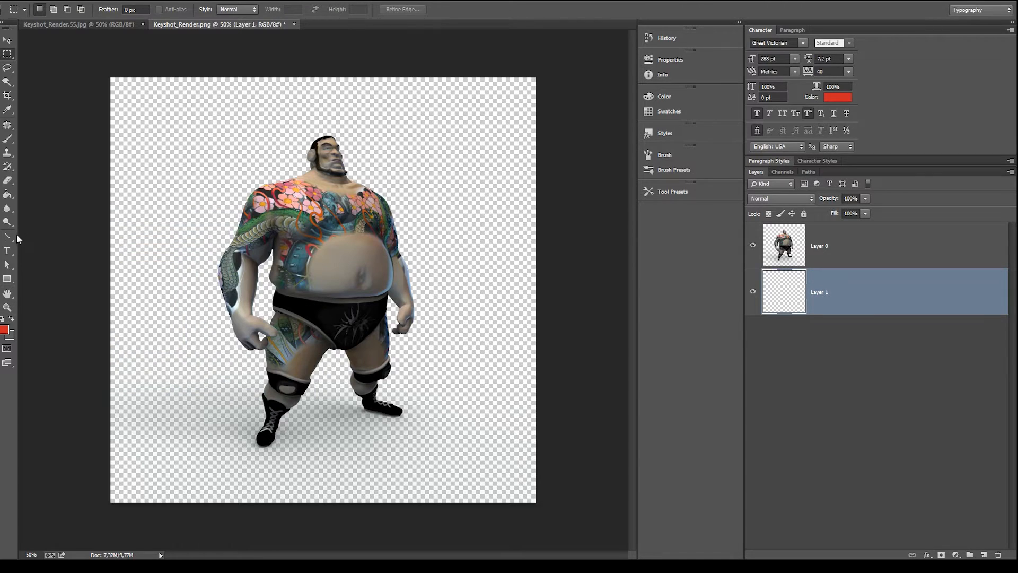
# Fill the empty layer with a black-to-white linear gradient, running vertically from below the wrestler's feet to above his head.
pyautogui.click(10, 281)
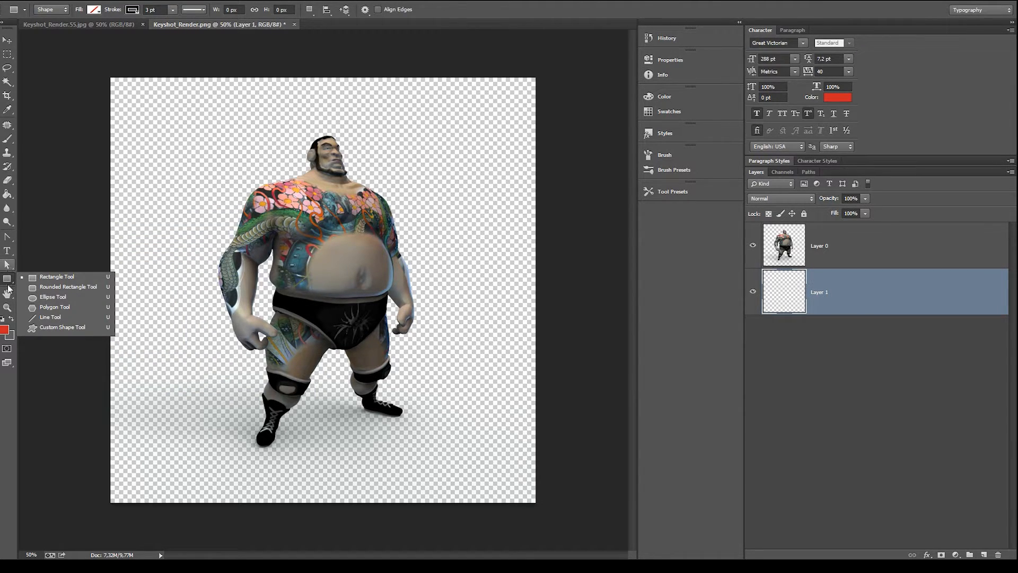
pyautogui.click(14, 198)
pyautogui.rightClick(14, 204)
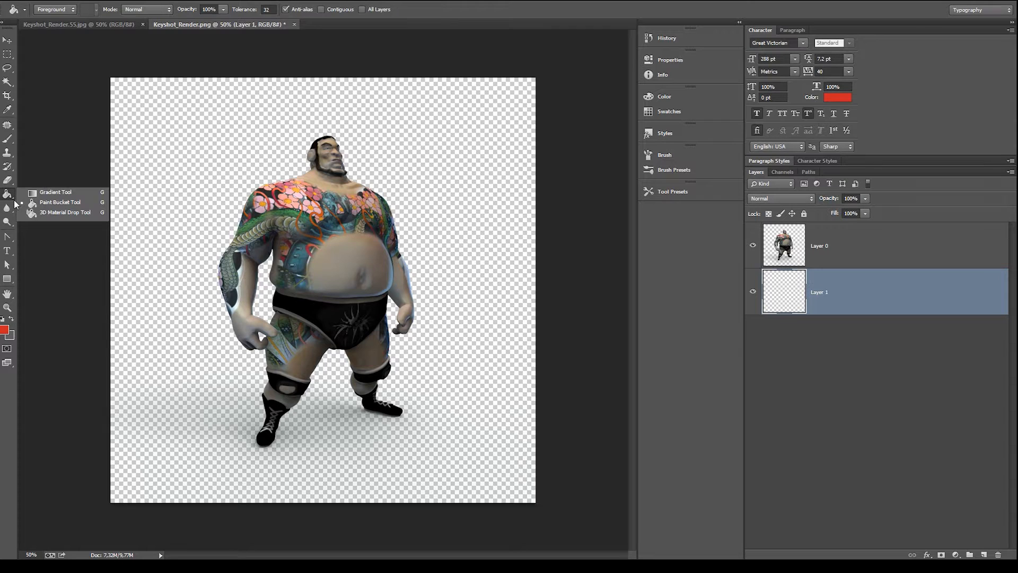
pyautogui.click(51, 194)
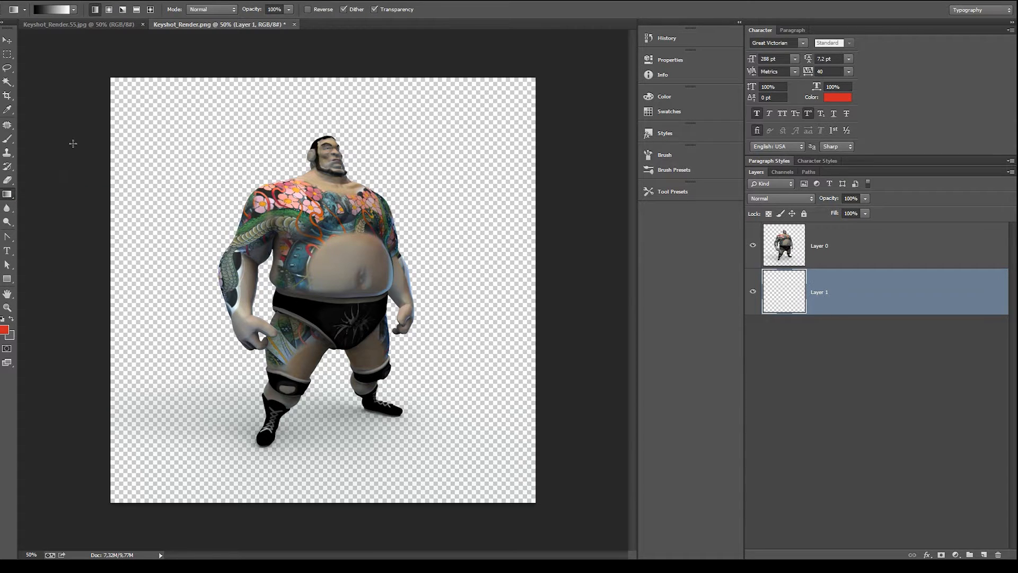
pyautogui.click(74, 10)
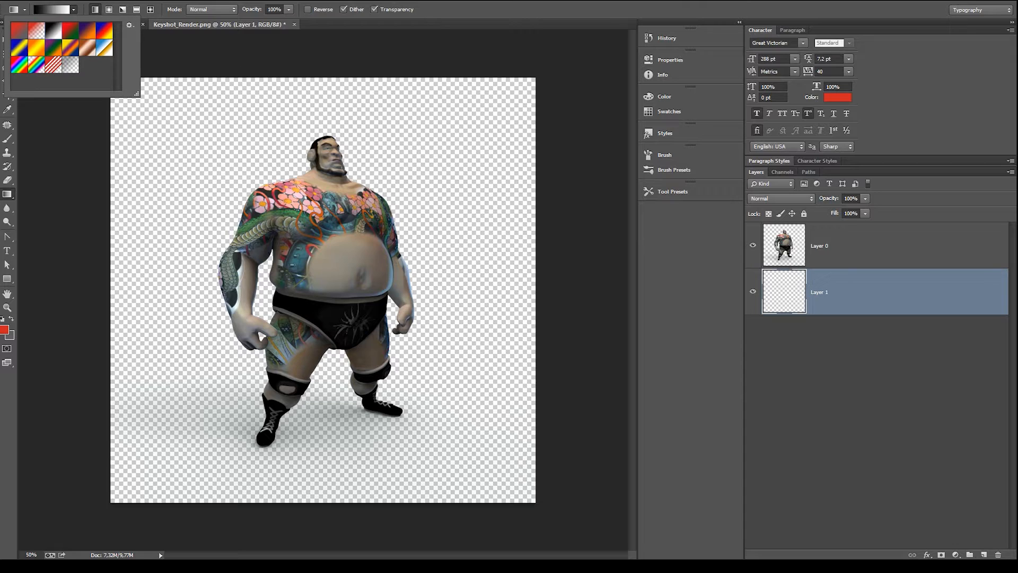
pyautogui.click(497, 7)
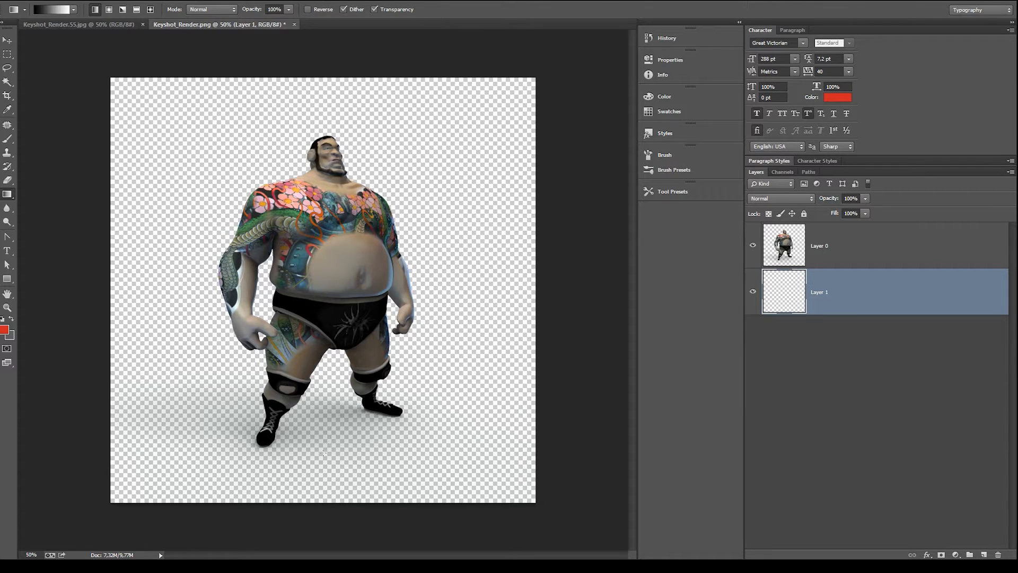
pyautogui.moveTo(321, 476); pyautogui.dragTo(319, 96)
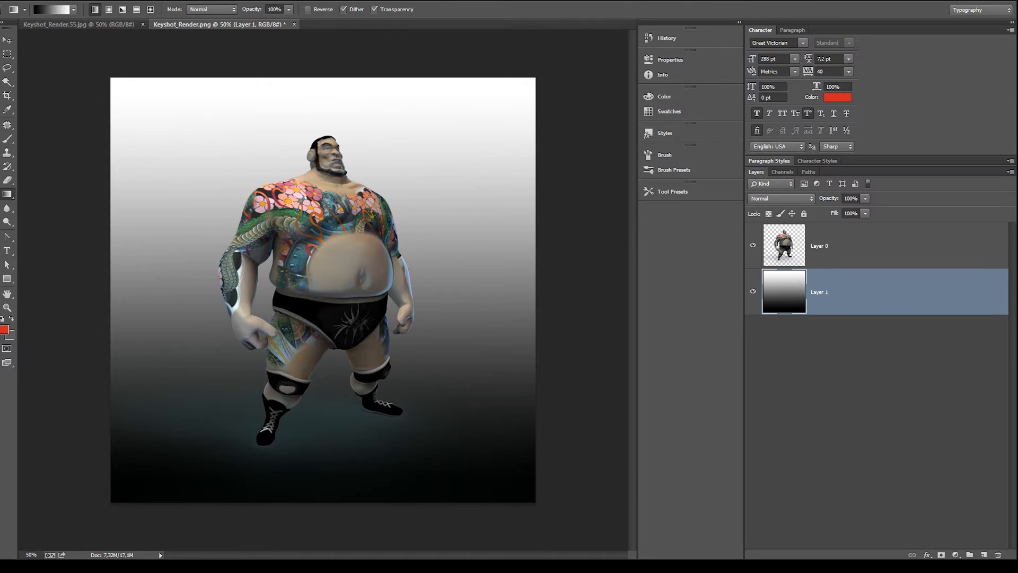
# Hide the gradient layer and add a new empty layer between it and the wrestler layer.
pyautogui.click(752, 291)
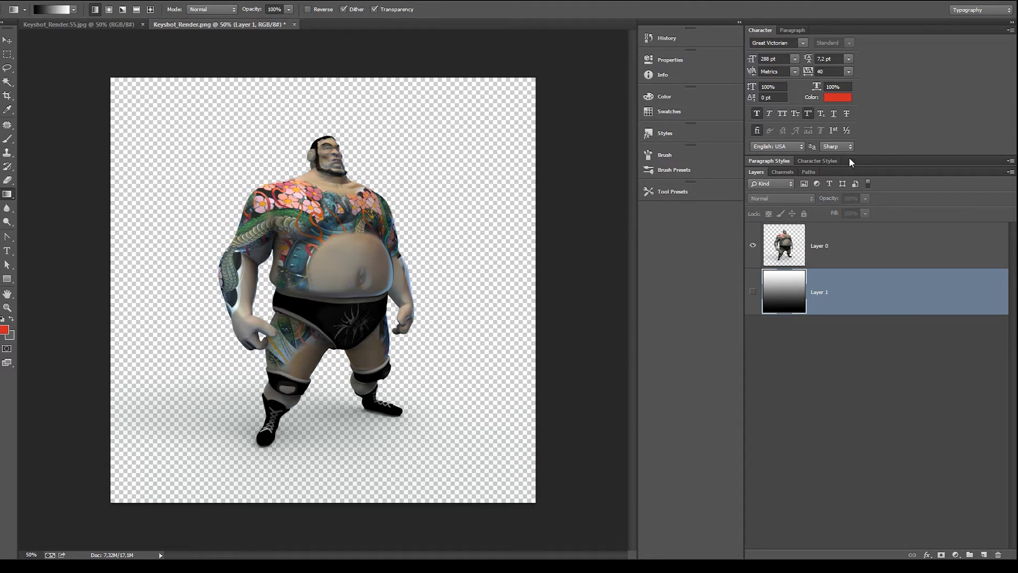
pyautogui.click(1009, 172)
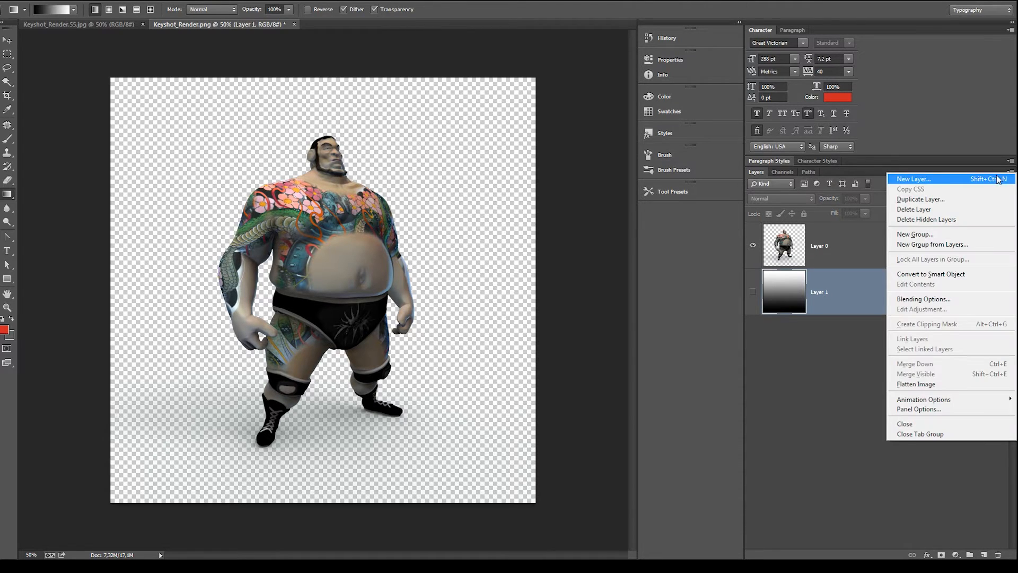
pyautogui.click(949, 183)
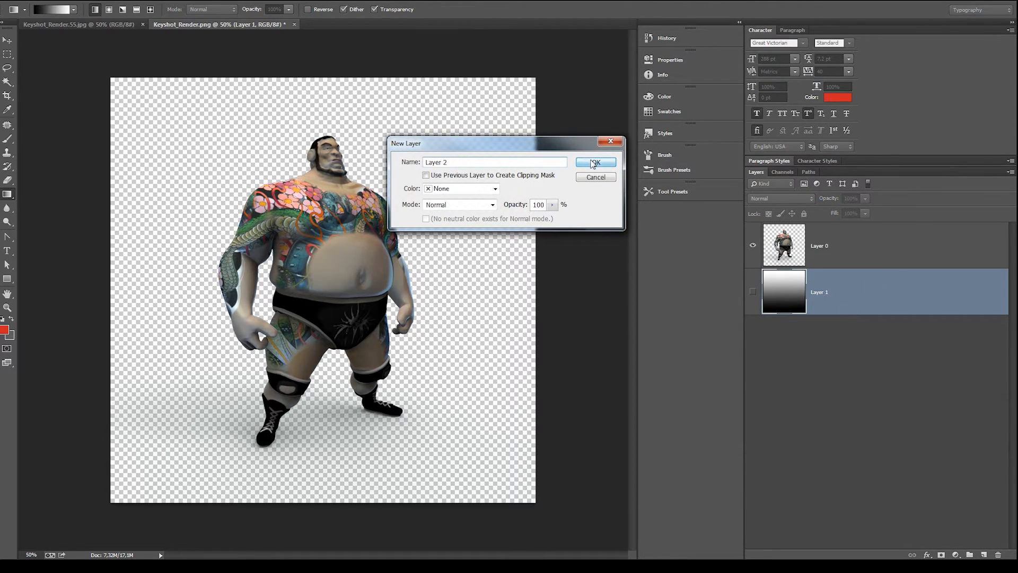
pyautogui.click(595, 164)
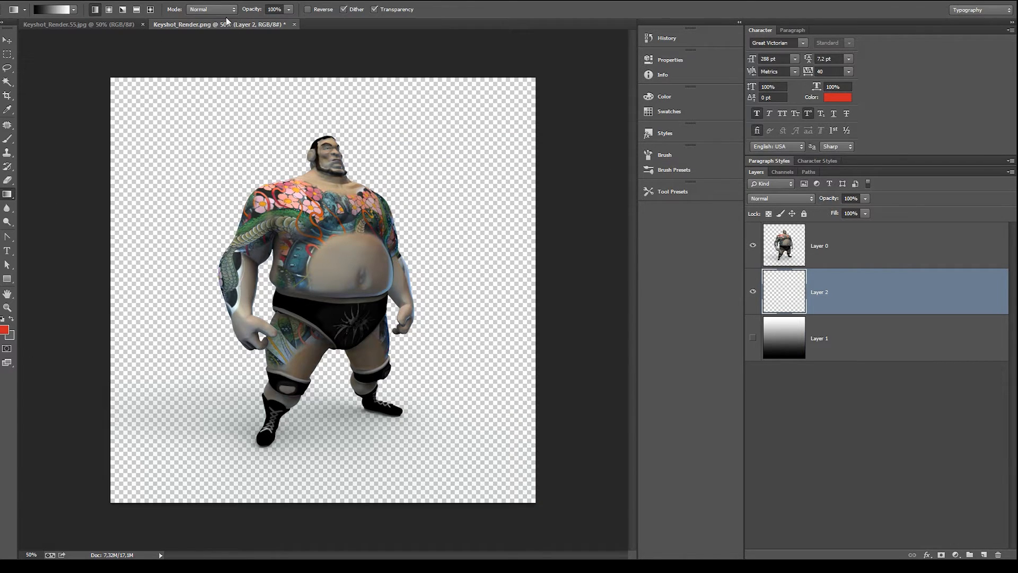
# Sample the teal background of Keyshot_Render.55.jpg as the foreground colour and return to Keyshot_Render.png.
pyautogui.click(124, 26)
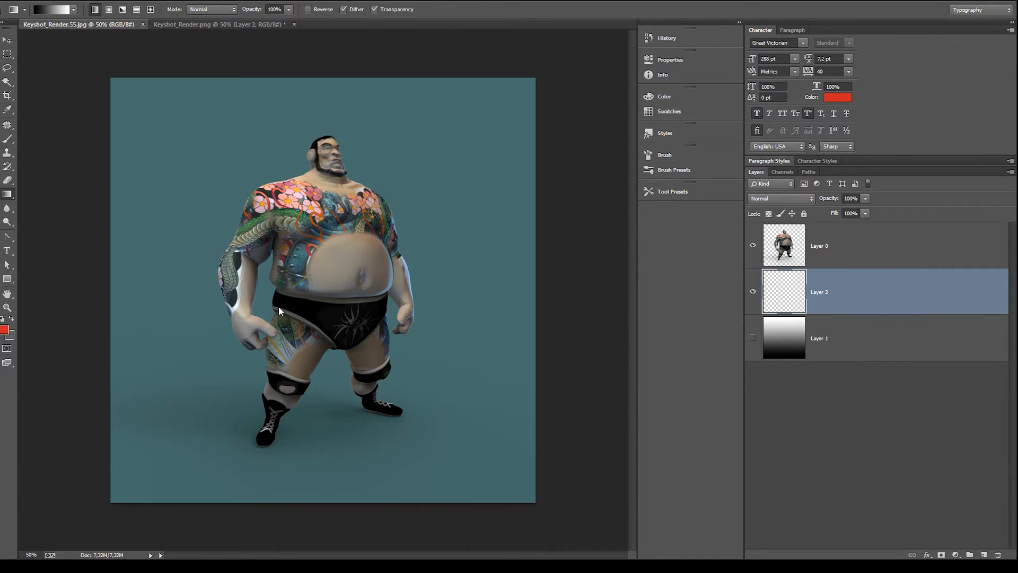
pyautogui.keyDown('alt'); pyautogui.click(192, 349); pyautogui.keyUp('alt')
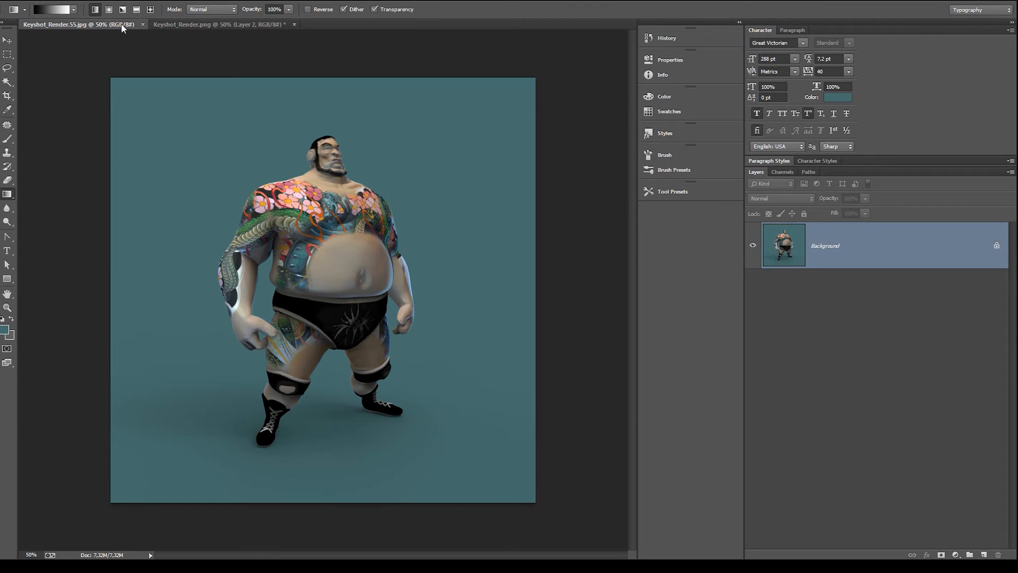
pyautogui.click(176, 25)
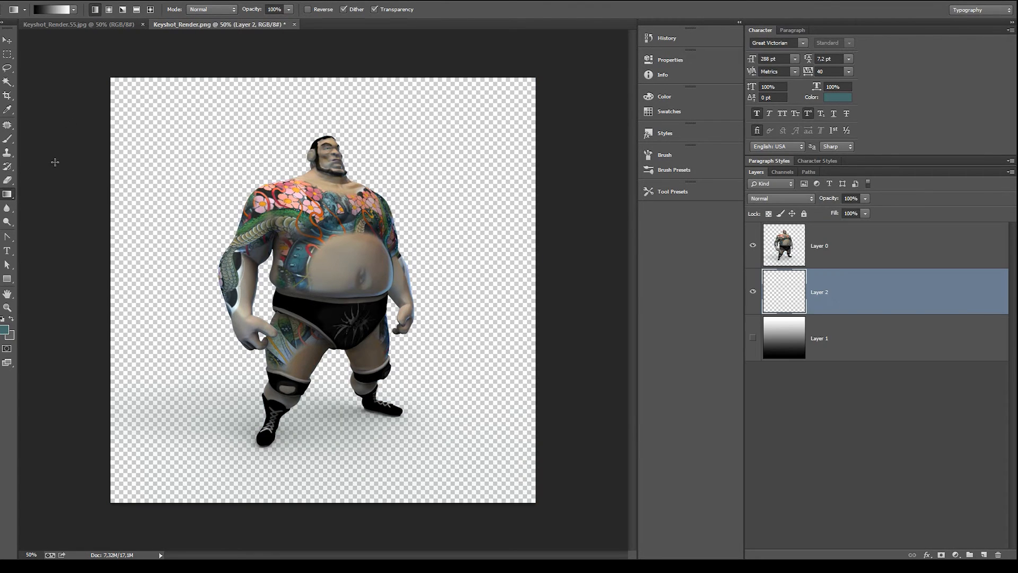
# Fill the empty layer with the sampled teal using the Paint Bucket Tool and switch to Keyshot_Render.55.jpg for comparison.
pyautogui.click(12, 197)
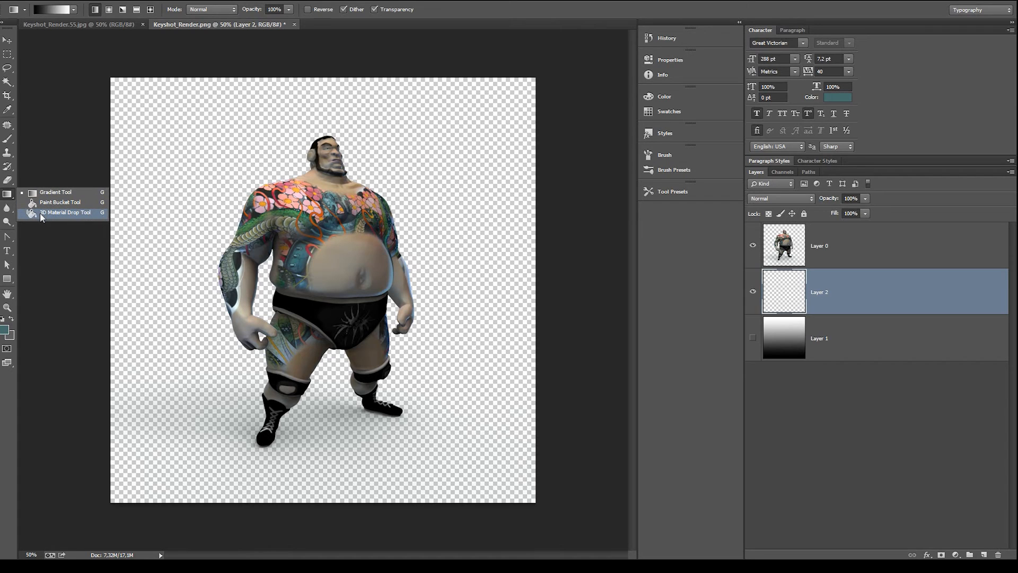
pyautogui.click(53, 202)
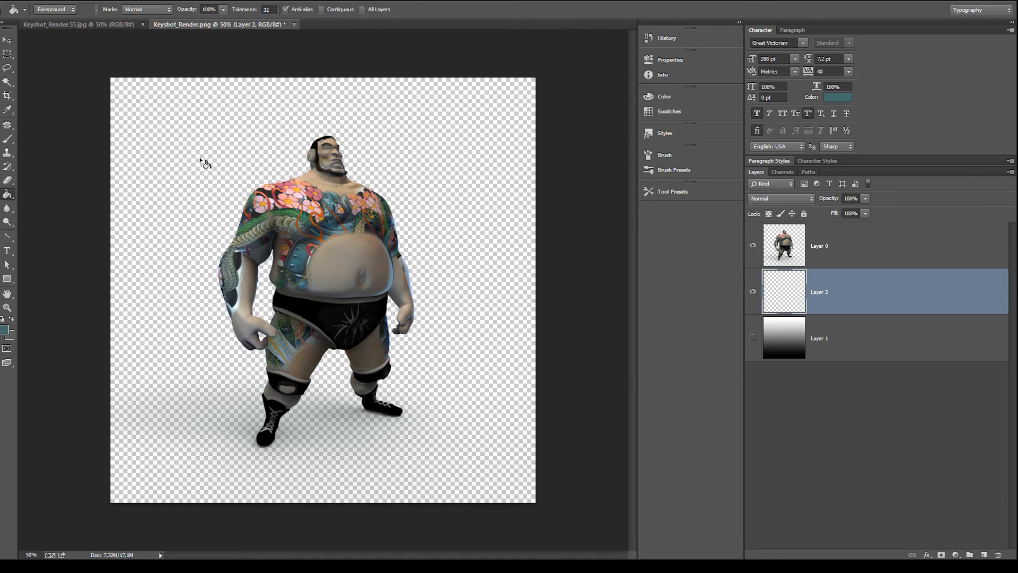
pyautogui.click(201, 158)
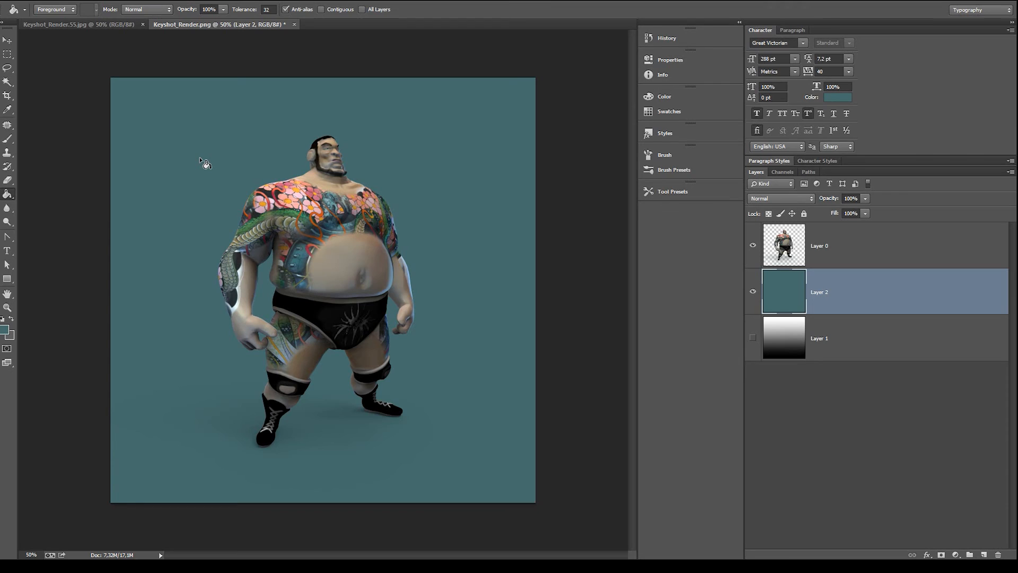
pyautogui.click(111, 24)
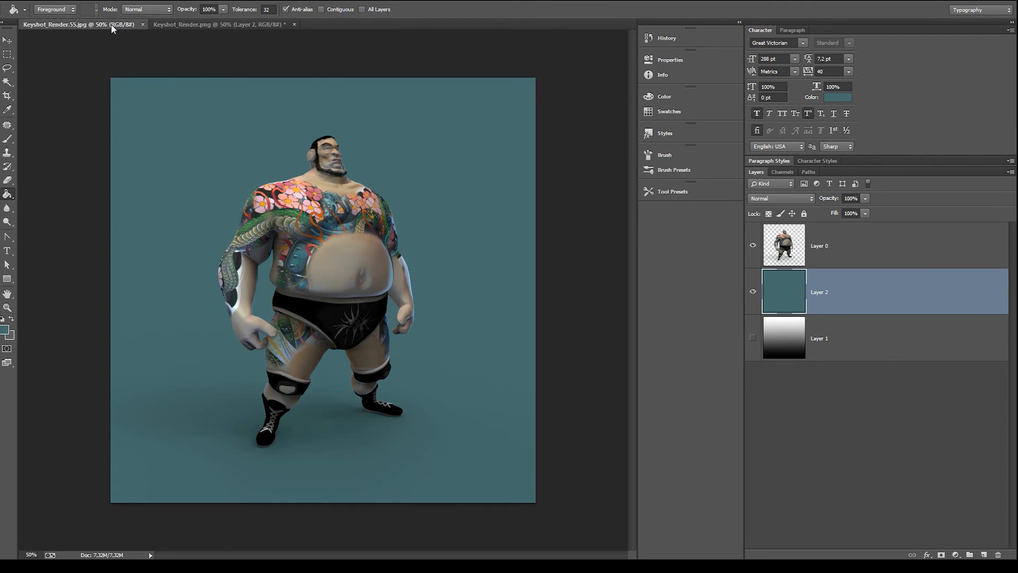